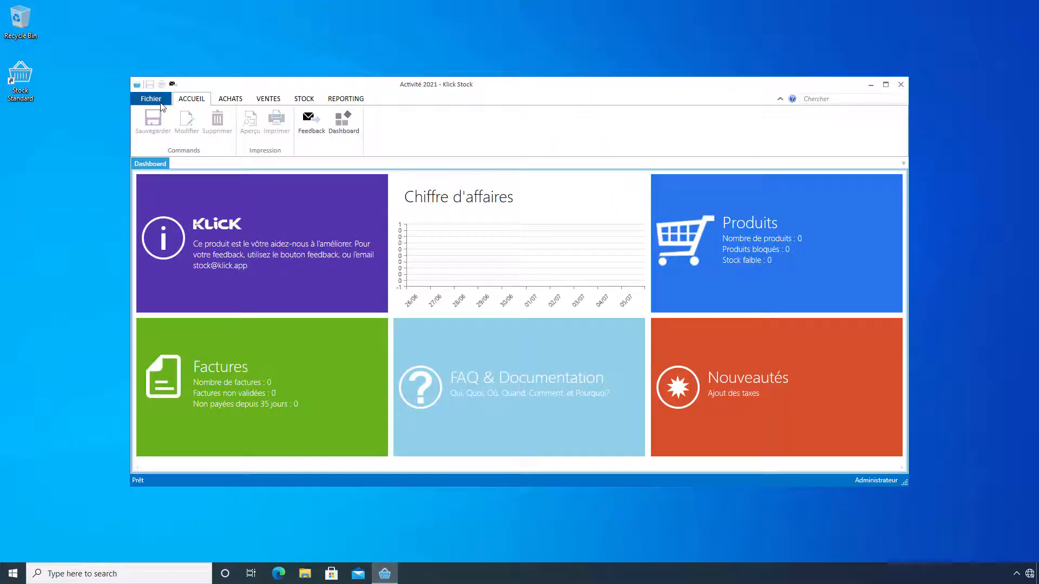
Open the Ouvrir Dossier page and refresh the list of available servers.
{"action": "left_click", "coordinate": [154, 100]}
{"action": "left_click", "coordinate": [158, 136]}
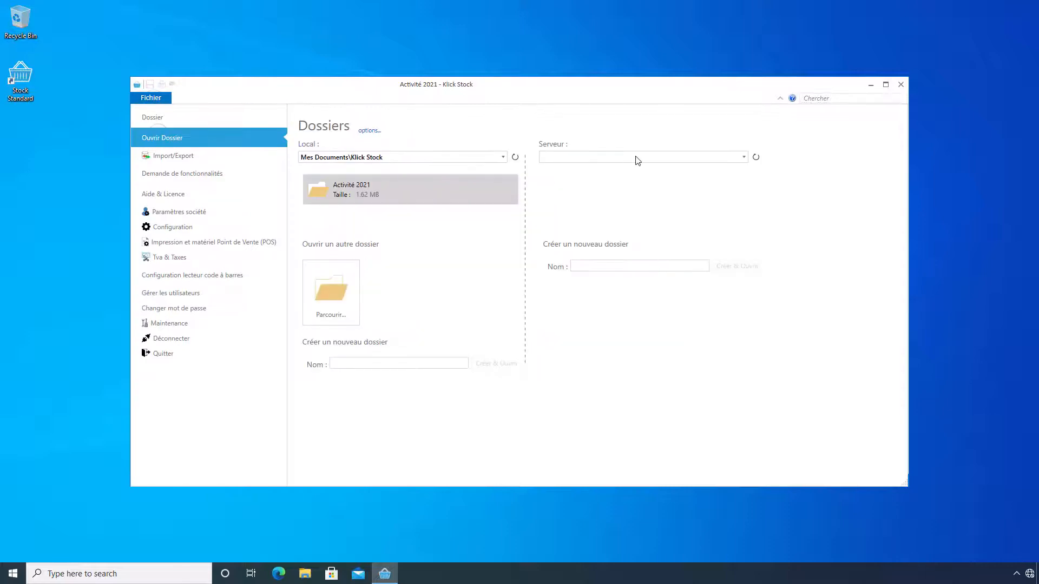
{"action": "left_click", "coordinate": [755, 157]}
Launch the StockStdServer-1.4.3 installer from the Downloads folder in File Explorer and allow it to make changes to the device.
{"action": "left_click", "coordinate": [297, 571]}
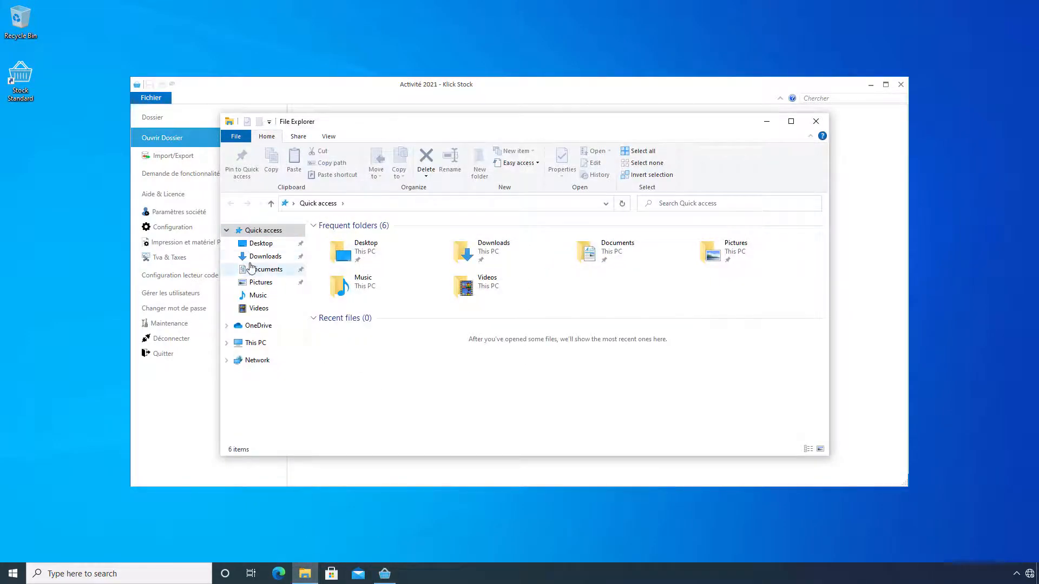
{"action": "left_click", "coordinate": [257, 257]}
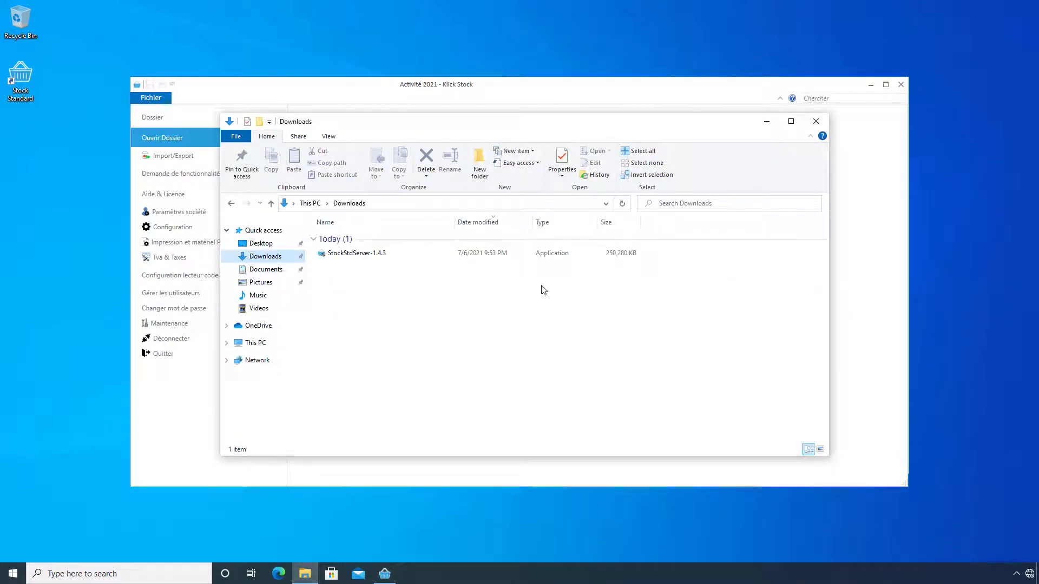
{"action": "double_click", "coordinate": [367, 254]}
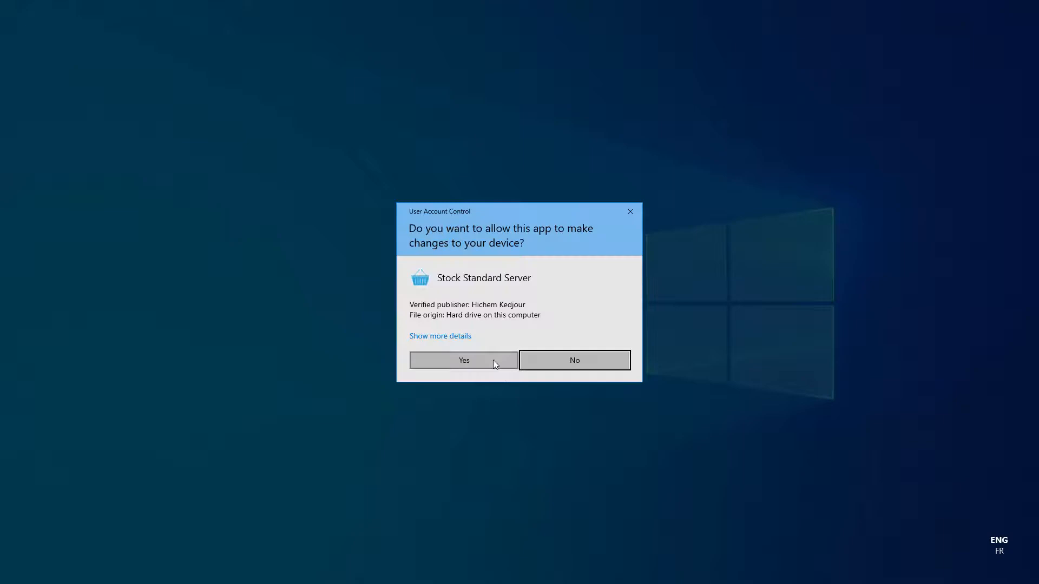
{"action": "left_click", "coordinate": [493, 359]}
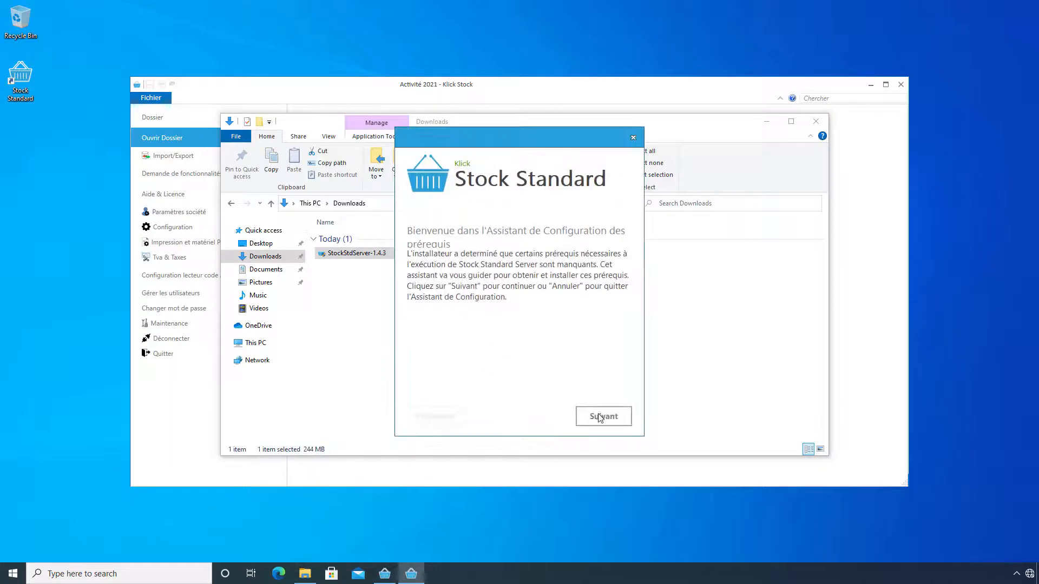
Install the missing prerequisites and Stock Standard Server through the setup assistant, and finish the installation.
{"action": "left_click", "coordinate": [602, 416]}
{"action": "left_click", "coordinate": [600, 416]}
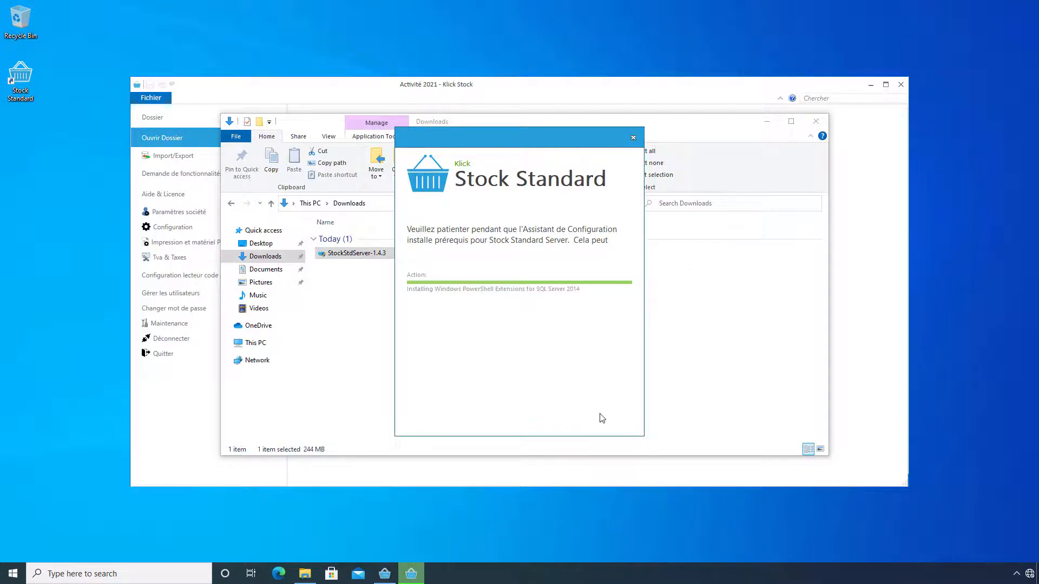
{"action": "left_click", "coordinate": [525, 397]}
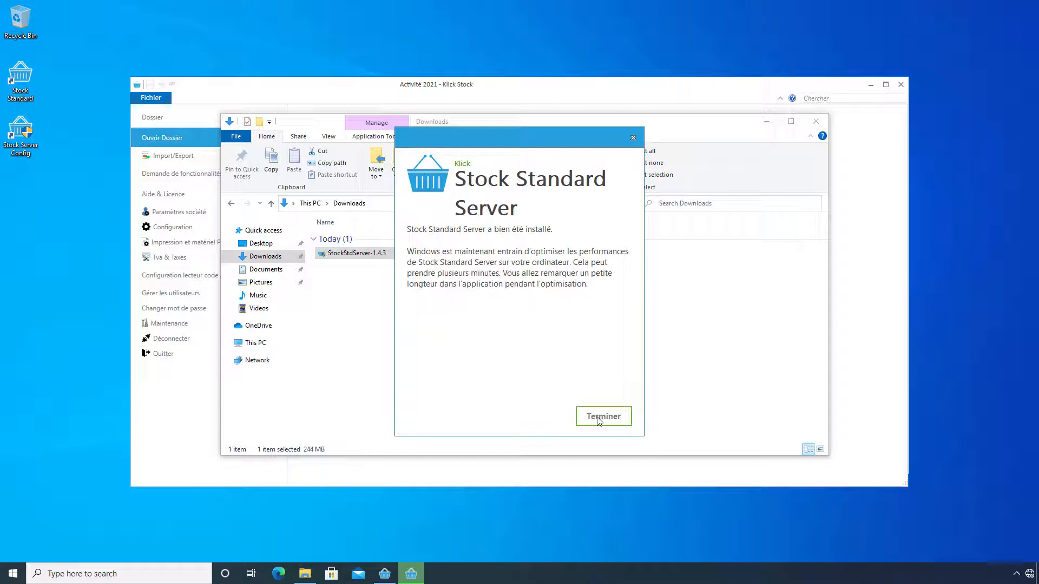
{"action": "left_click", "coordinate": [600, 417]}
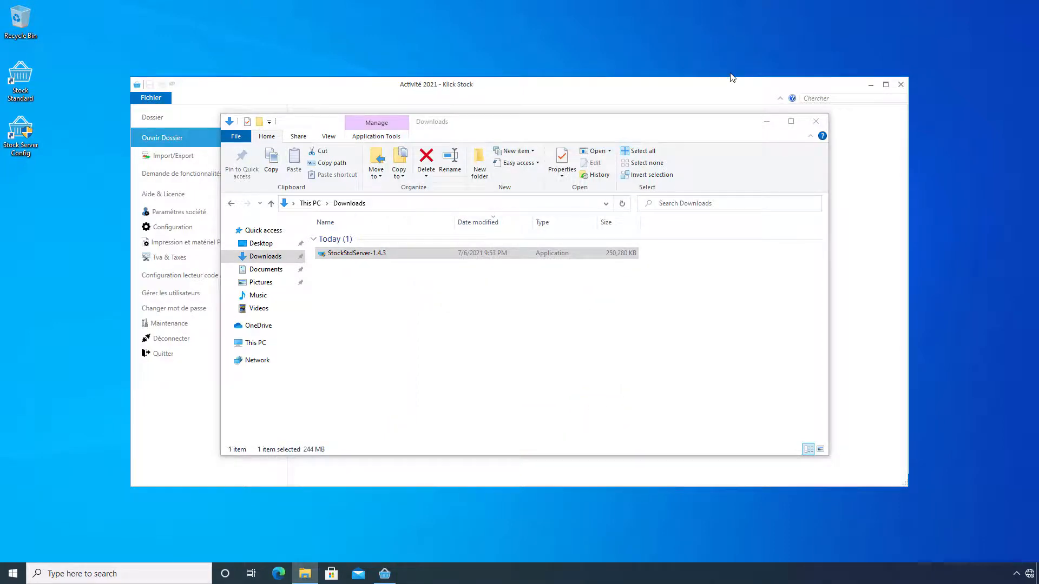
Back in Klick Stock, refresh the server list and set the folder options to use a specific server at address localhost.
{"action": "left_click", "coordinate": [702, 86]}
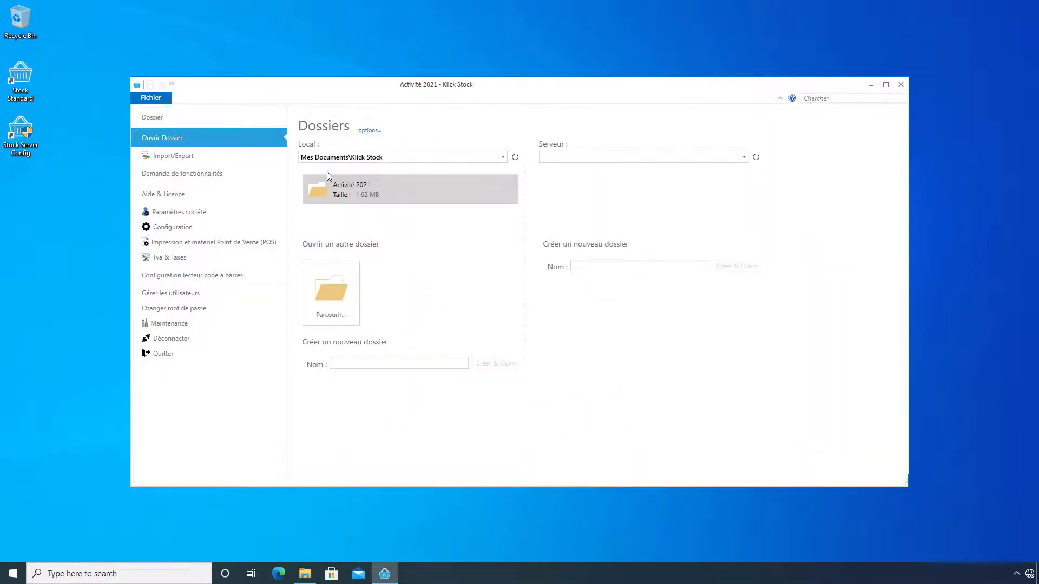
{"action": "left_click", "coordinate": [756, 157]}
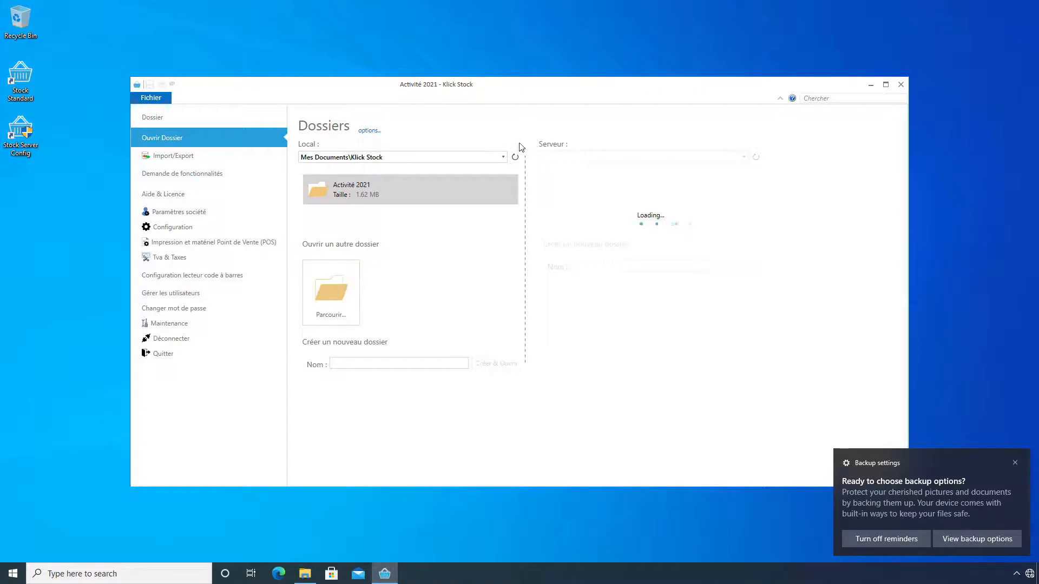
{"action": "left_click", "coordinate": [372, 132]}
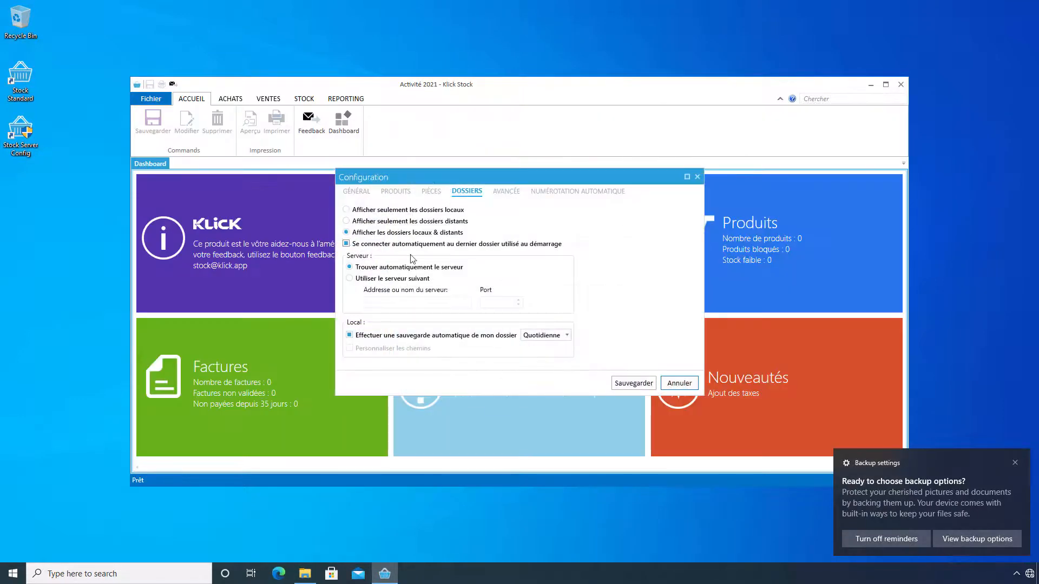
{"action": "left_click", "coordinate": [381, 280]}
{"action": "left_click", "coordinate": [414, 302]}
{"action": "type", "text": "localhost"}
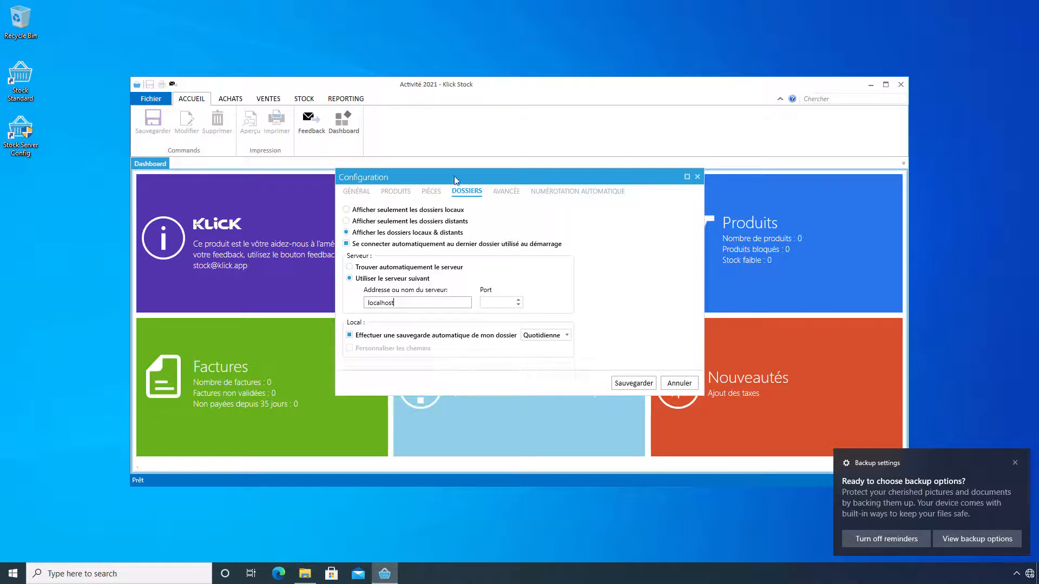
Start Stock Server Config with device changes allowed, and copy the port number from the server's net.tcp address.
{"action": "double_click", "coordinate": [20, 132]}
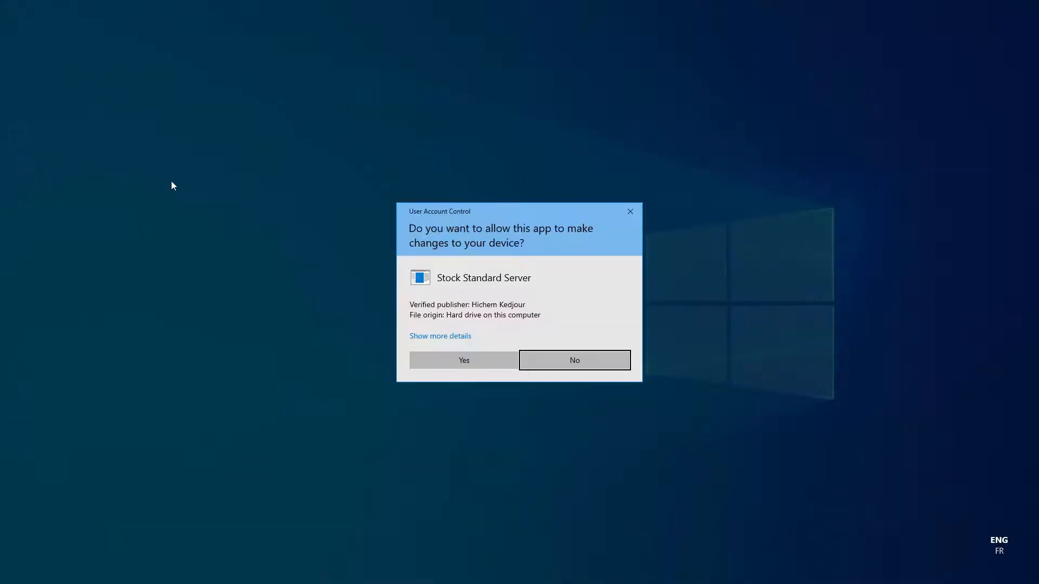
{"action": "left_click", "coordinate": [447, 358]}
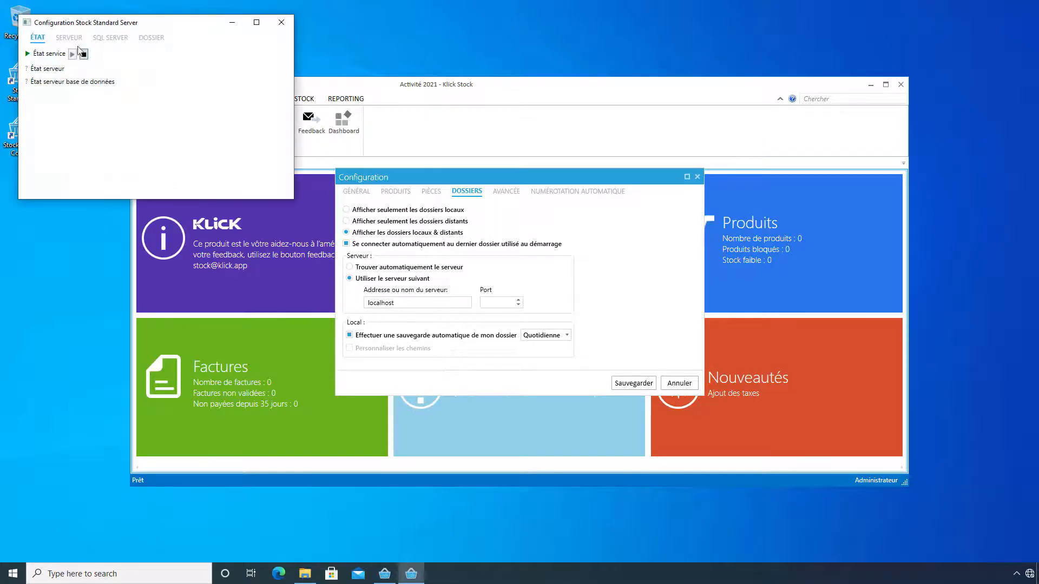
{"action": "left_click", "coordinate": [69, 38]}
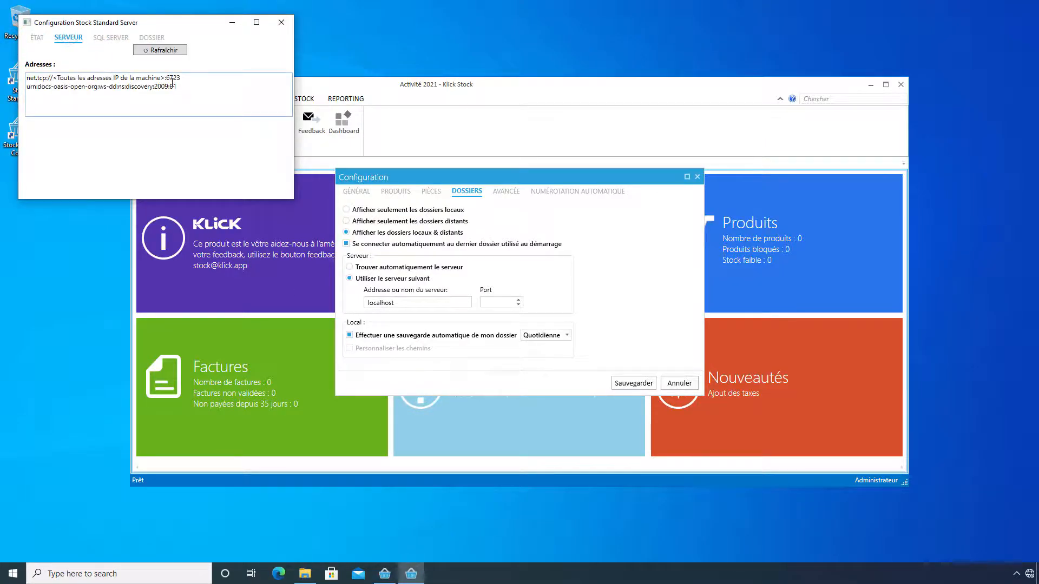
{"action": "left_click_drag", "start_coordinate": [166, 77], "coordinate": [213, 76]}
{"action": "key", "text": "ctrl+c"}
Set the server port to 6723 in the Klick Stock folder configuration, save it and reopen the file page.
{"action": "left_click", "coordinate": [493, 302]}
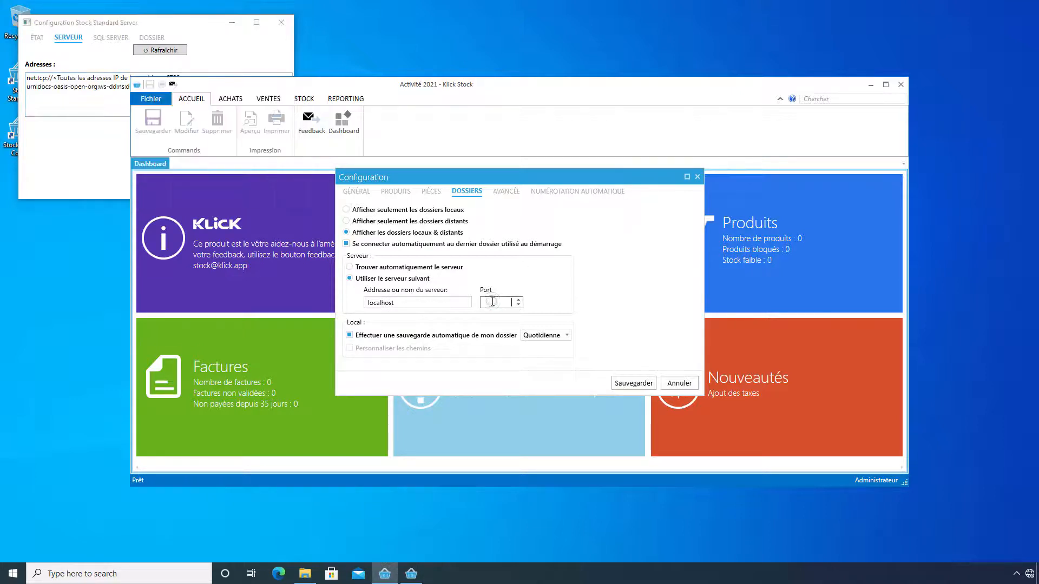
{"action": "key", "text": "ctrl+v"}
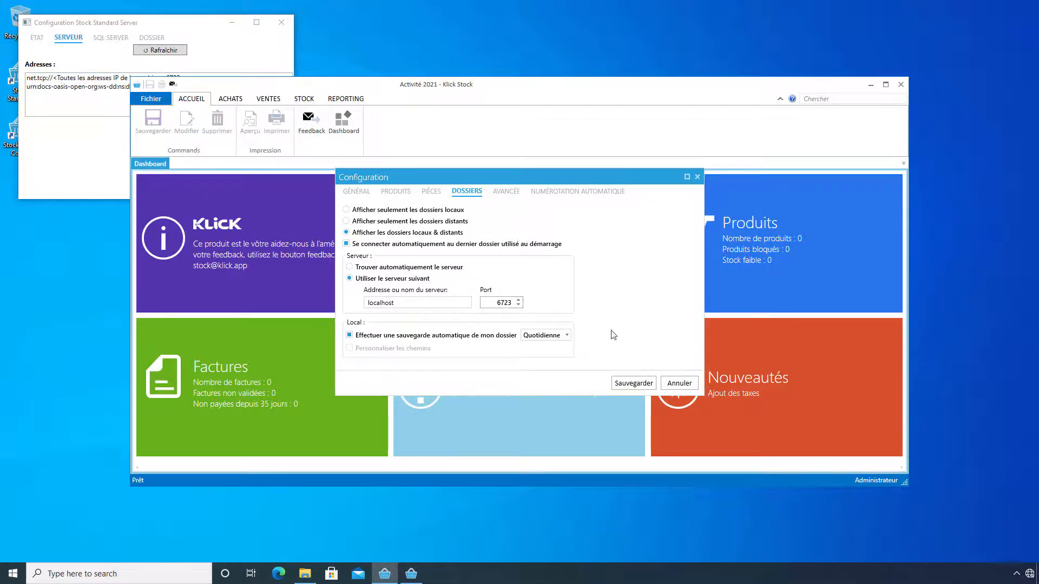
{"action": "left_click", "coordinate": [634, 383]}
{"action": "left_click", "coordinate": [145, 99]}
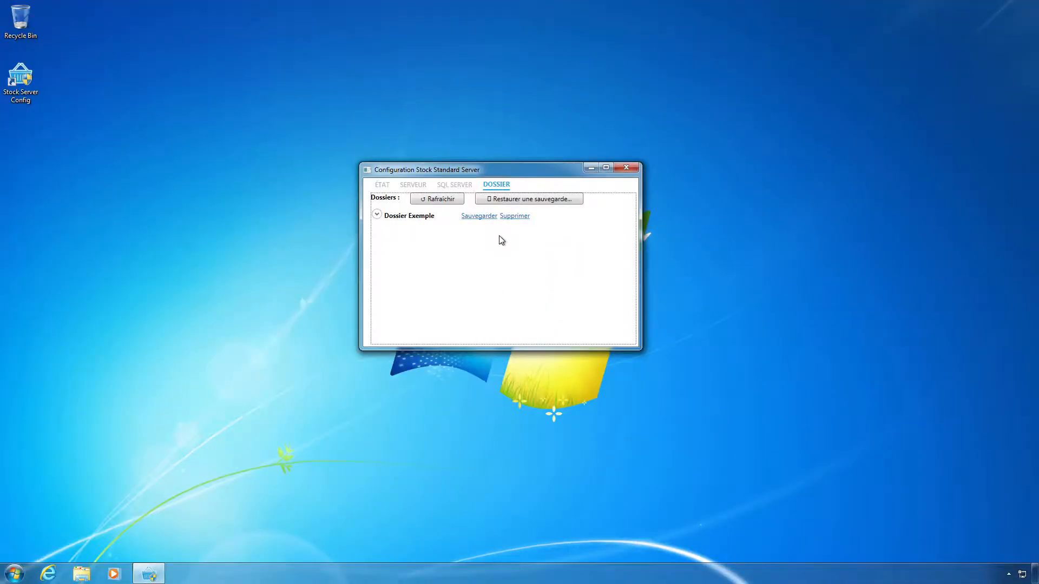
Back up Dossier Exemple in the other machine's server configuration and download the backup file.
{"action": "left_click", "coordinate": [495, 218]}
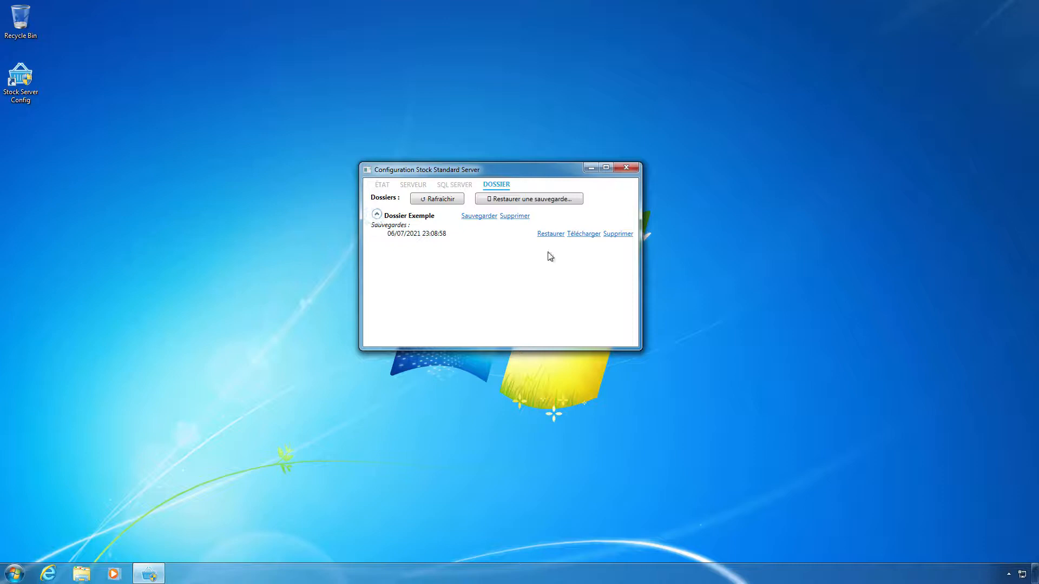
{"action": "left_click", "coordinate": [584, 234]}
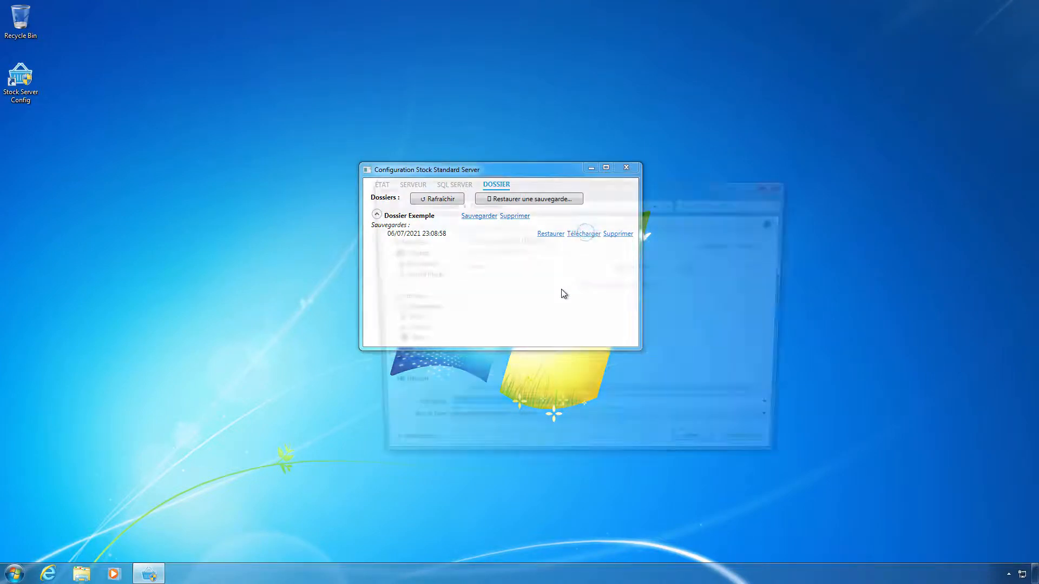
{"action": "left_click", "coordinate": [709, 452]}
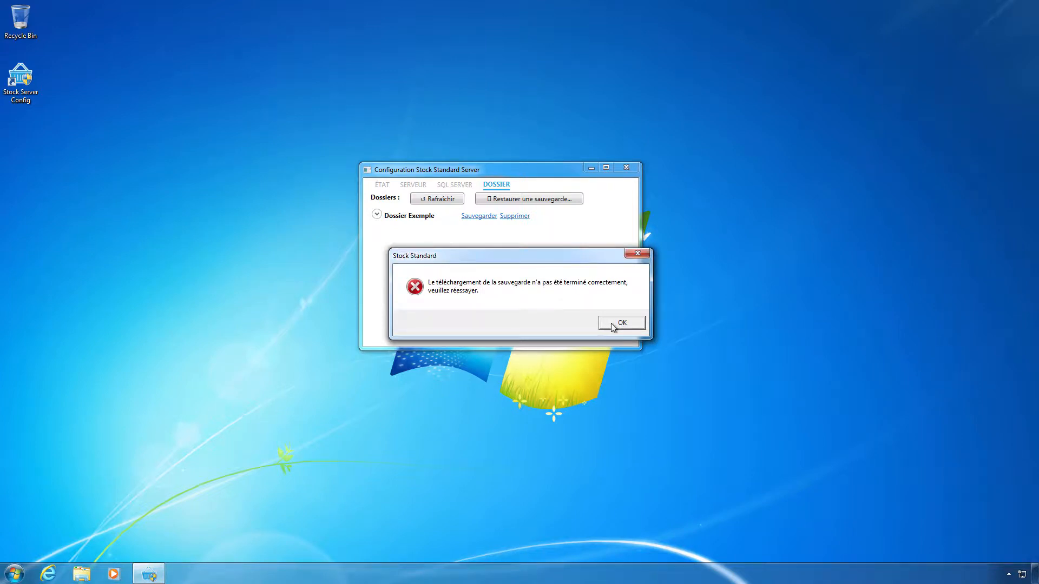
{"action": "left_click", "coordinate": [611, 323]}
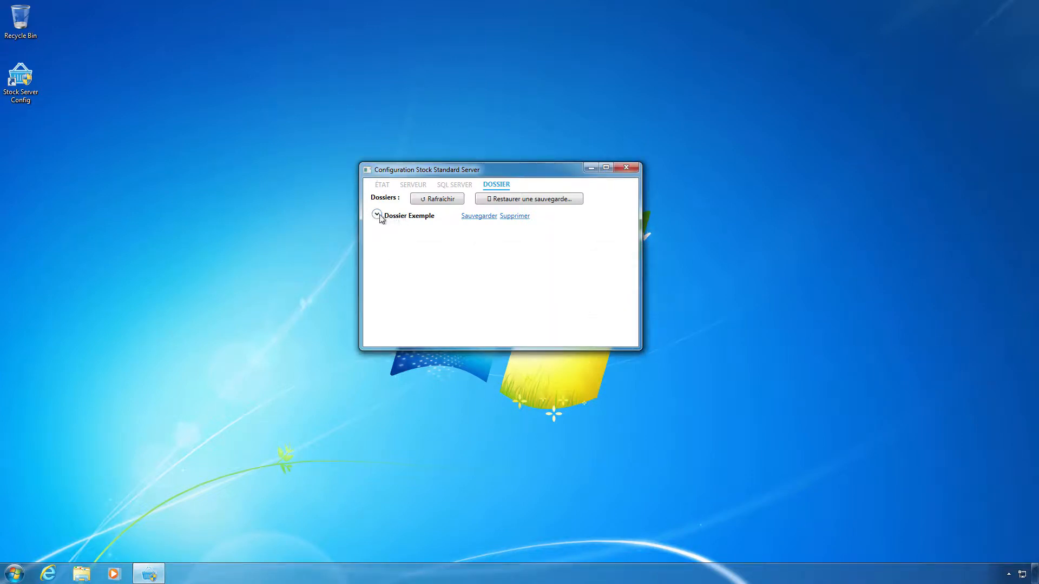
{"action": "left_click", "coordinate": [377, 215]}
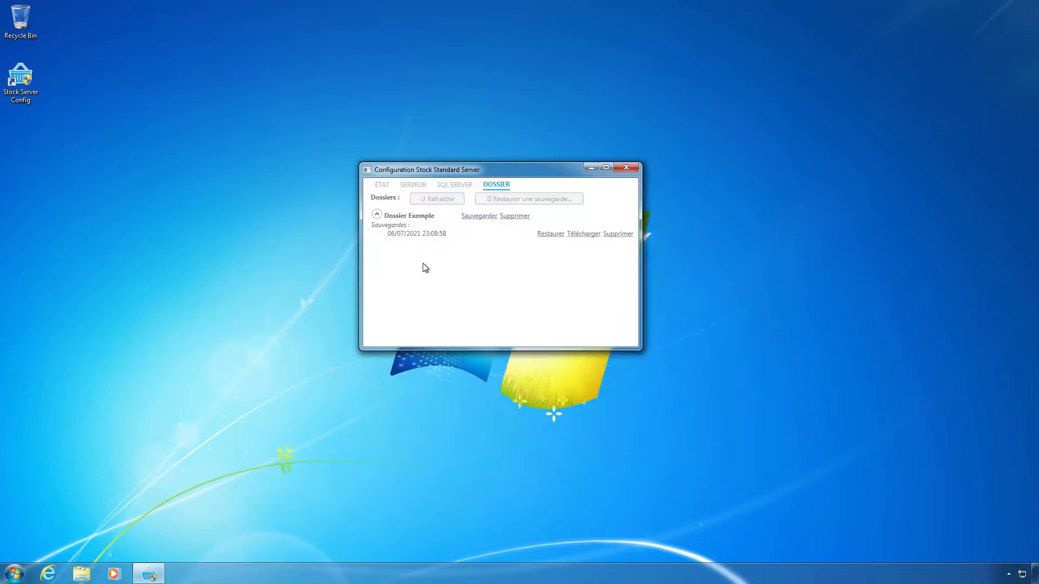
{"action": "left_click", "coordinate": [82, 573]}
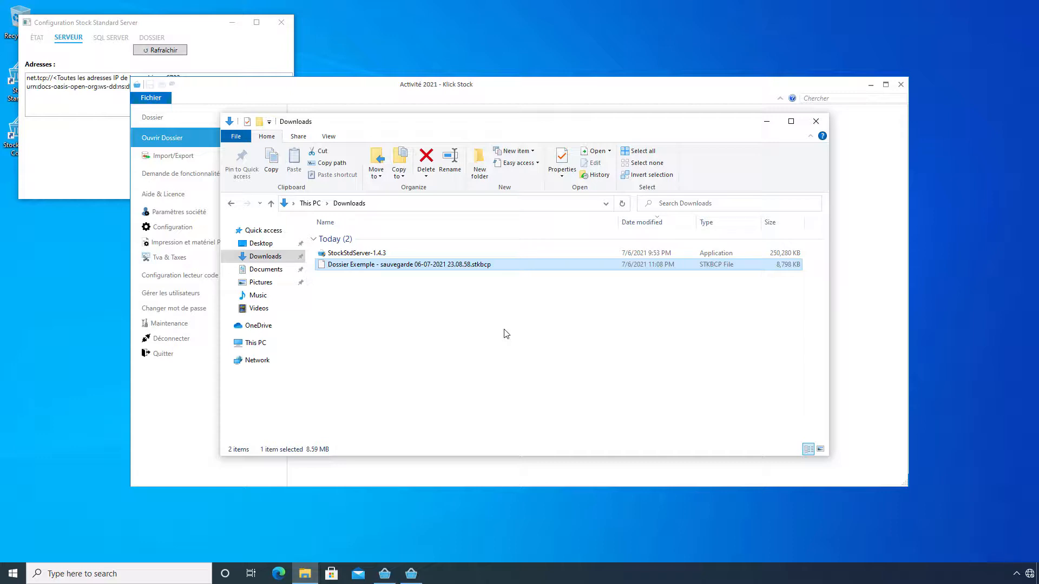
In the new server's configuration window, restore the downloaded backup to a new database named Dossier Exemple and expand its entry.
{"action": "left_click", "coordinate": [186, 35]}
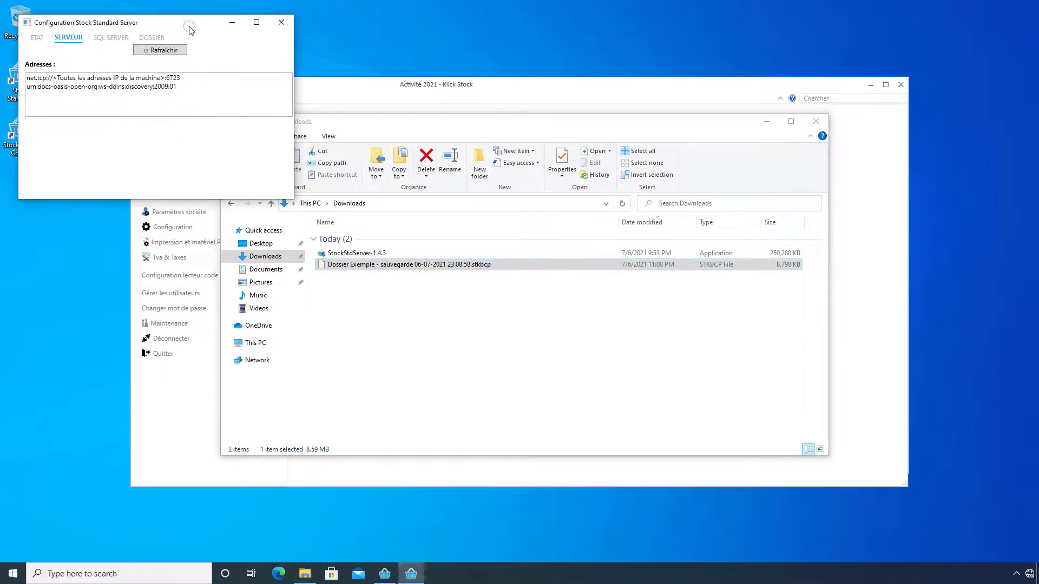
{"action": "left_click_drag", "start_coordinate": [147, 27], "coordinate": [419, 304]}
{"action": "left_click_drag", "start_coordinate": [420, 305], "coordinate": [410, 305]}
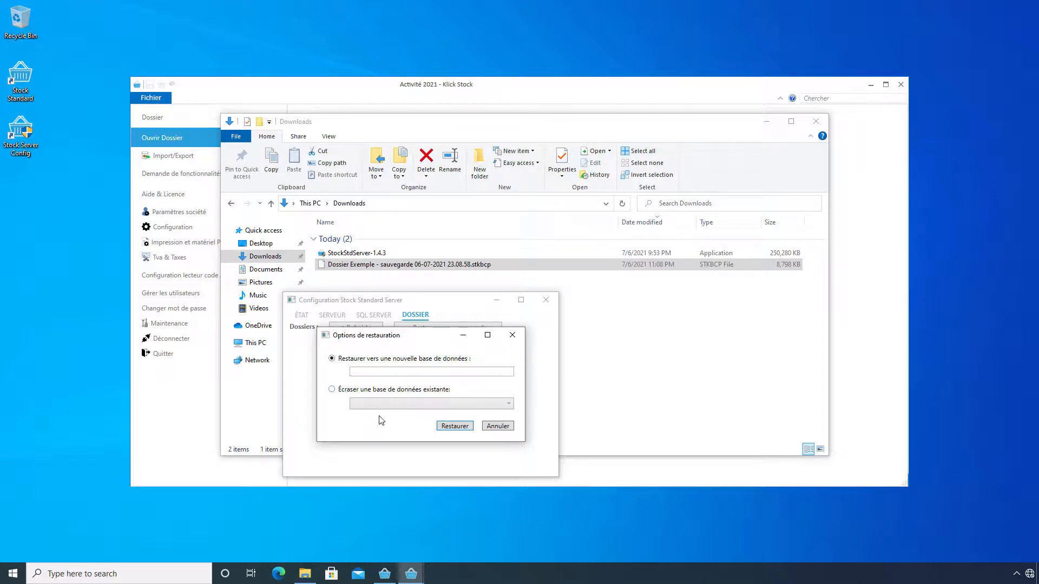
{"action": "left_click", "coordinate": [356, 390]}
{"action": "left_click", "coordinate": [380, 372]}
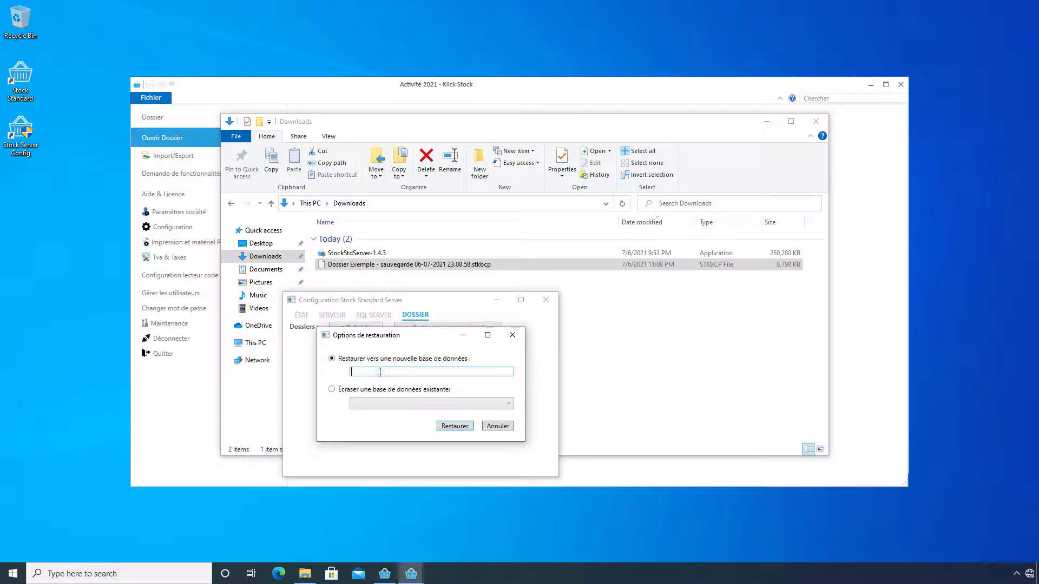
{"action": "type", "text": "Dossier Exemple"}
{"action": "left_click", "coordinate": [464, 428]}
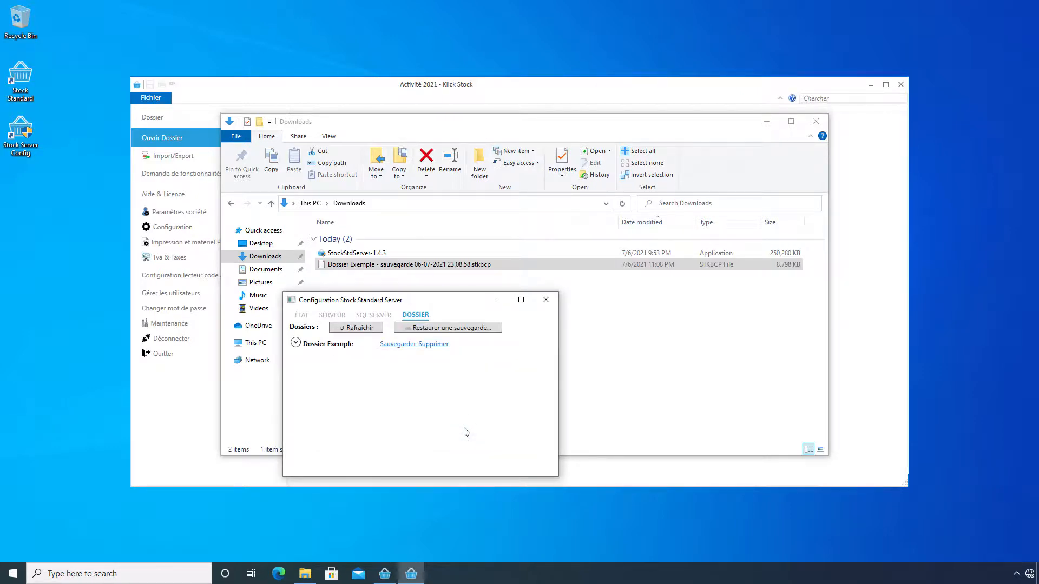
{"action": "left_click", "coordinate": [296, 343]}
In Klick Stock, refresh the server list, select the server DESKTOP-7IQEUBA and open Dossier Exemple from it.
{"action": "left_click", "coordinate": [437, 93]}
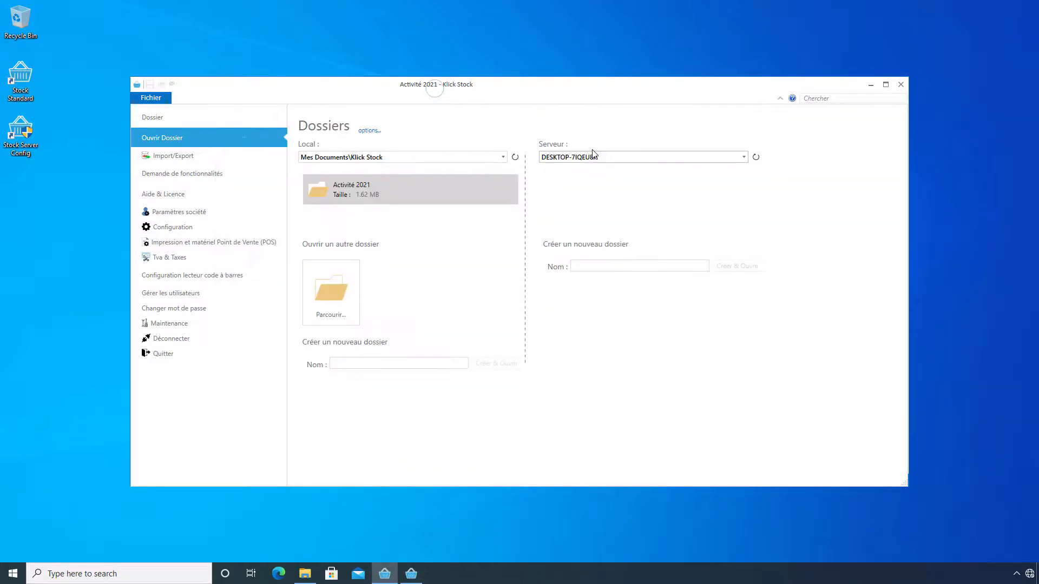
{"action": "left_click", "coordinate": [758, 156]}
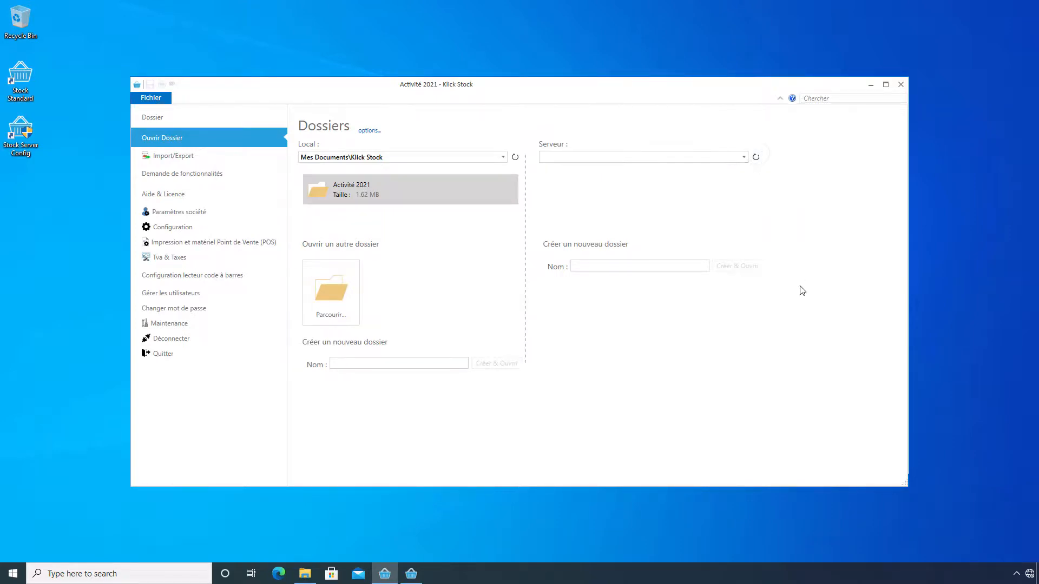
{"action": "left_click", "coordinate": [631, 157]}
{"action": "left_click", "coordinate": [596, 179]}
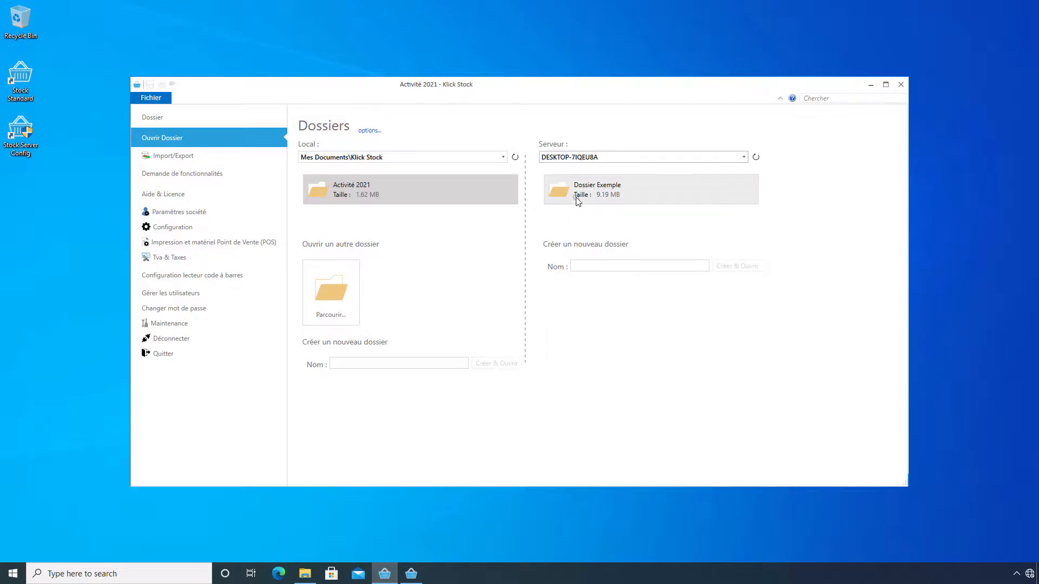
{"action": "left_click", "coordinate": [573, 196]}
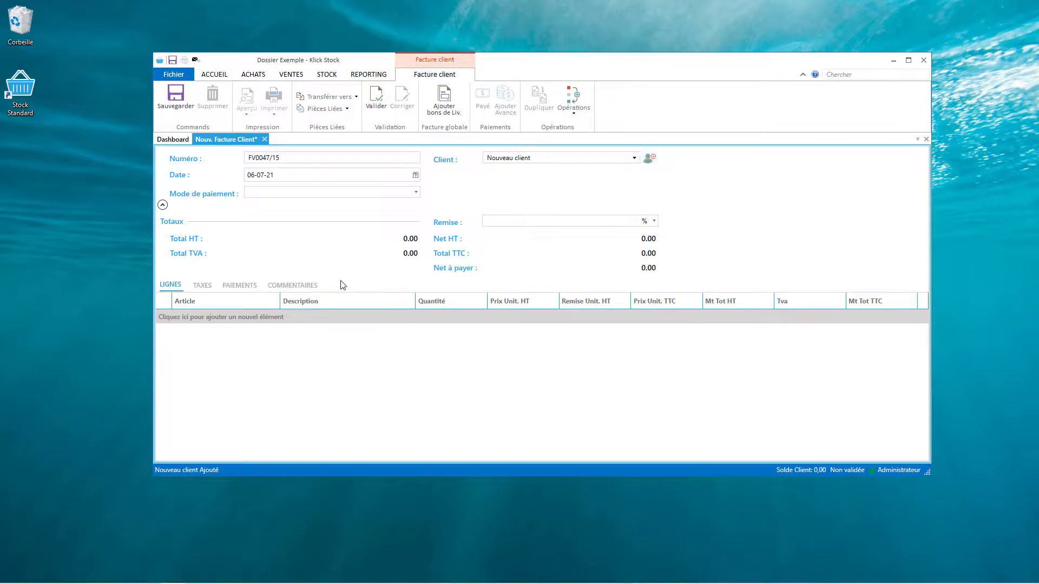
Add the article Cardigan en laine Mérinos (ART0007) as an invoice line and append "- Nouvelle facture" to its description.
{"action": "left_click", "coordinate": [246, 318]}
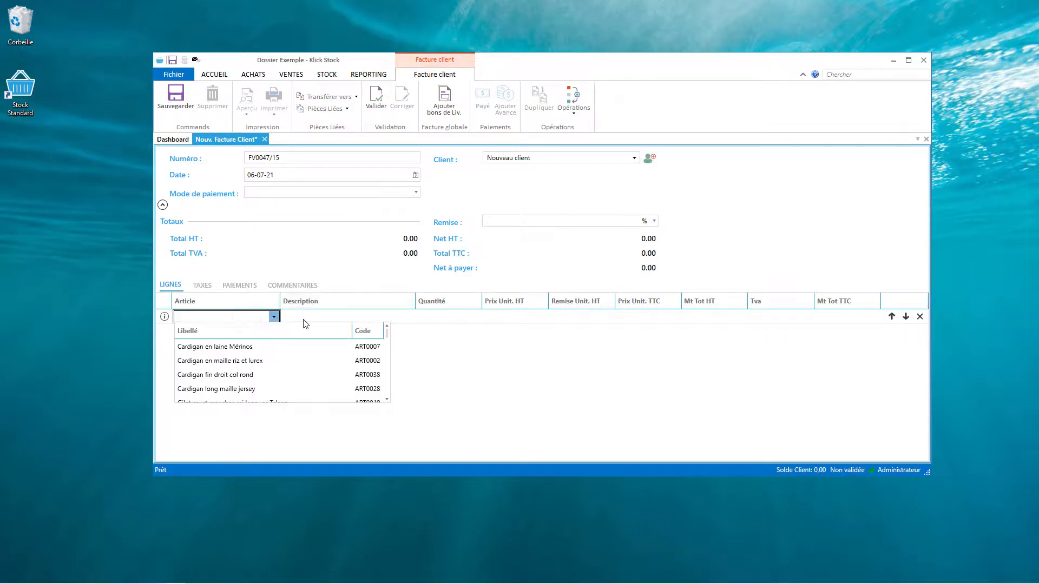
{"action": "left_click", "coordinate": [217, 345]}
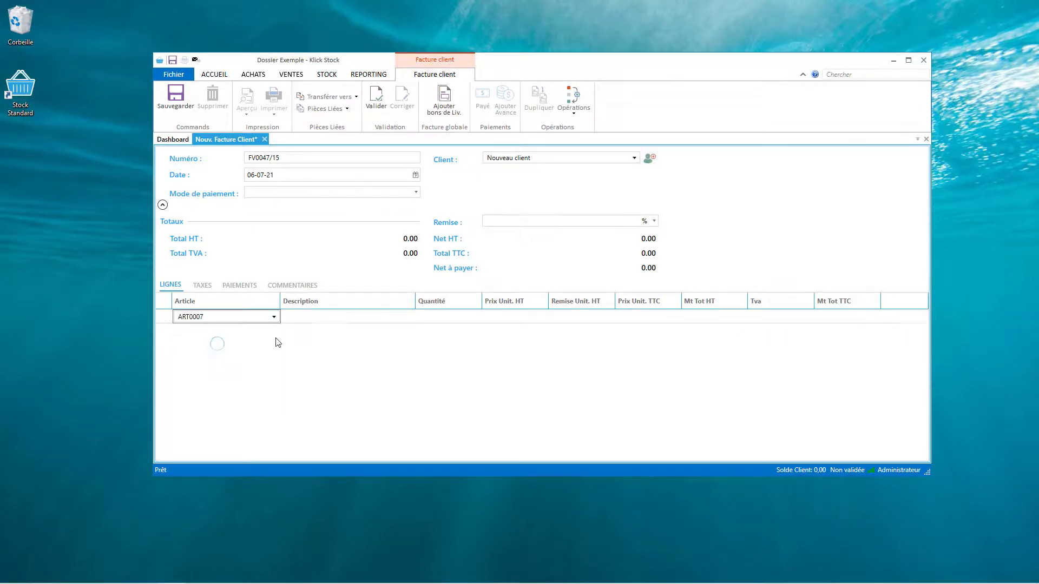
{"action": "left_click", "coordinate": [383, 317]}
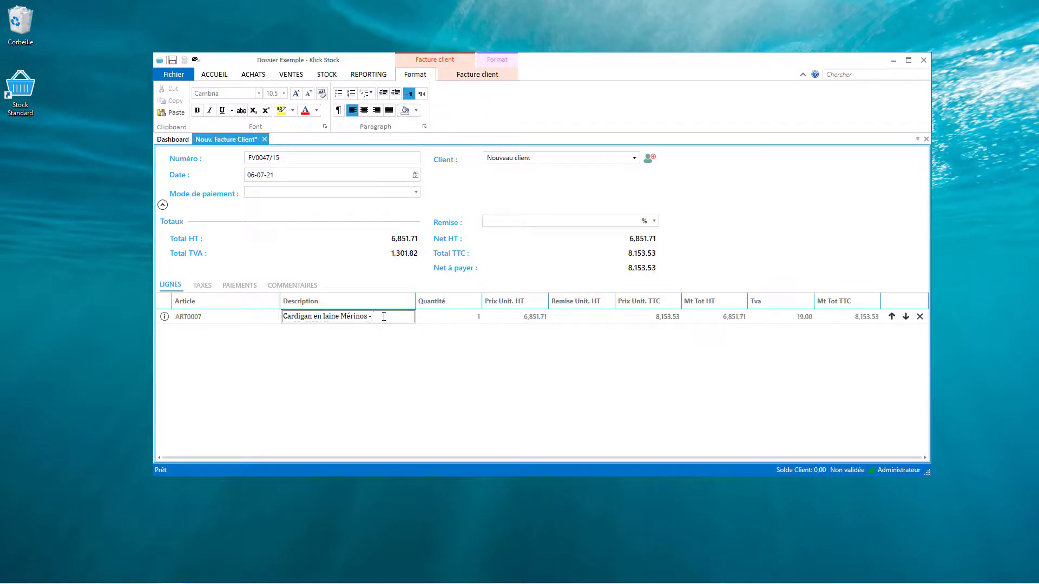
{"action": "type", "text": "- Nouvelle facture"}
{"action": "left_click", "coordinate": [524, 404]}
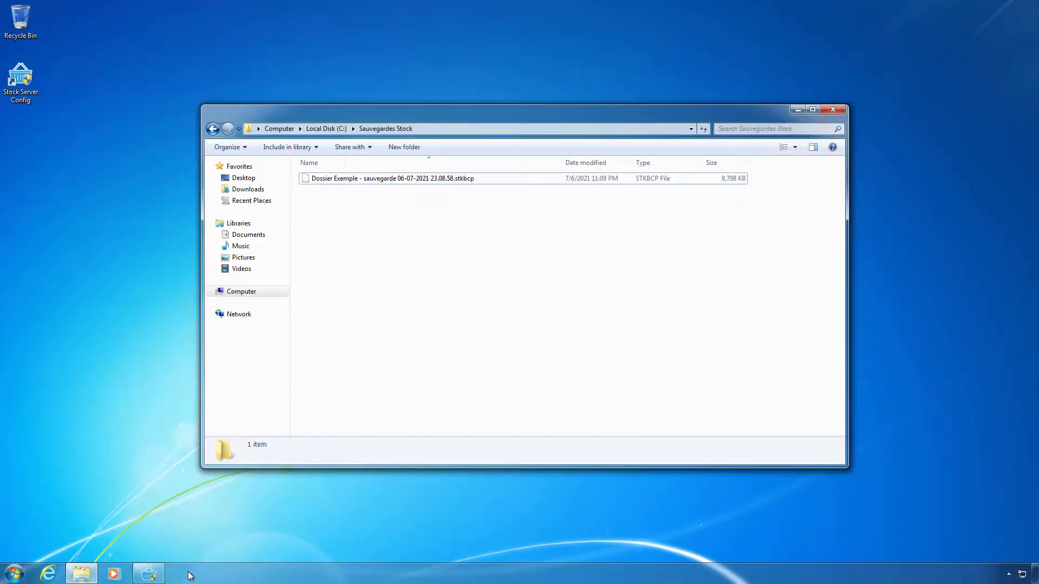
Back up Dossier Exemple from the old server's configuration into C:\Sauvegardes Stock, close the configuration and select the 23.13.19 backup file.
{"action": "left_click", "coordinate": [157, 567]}
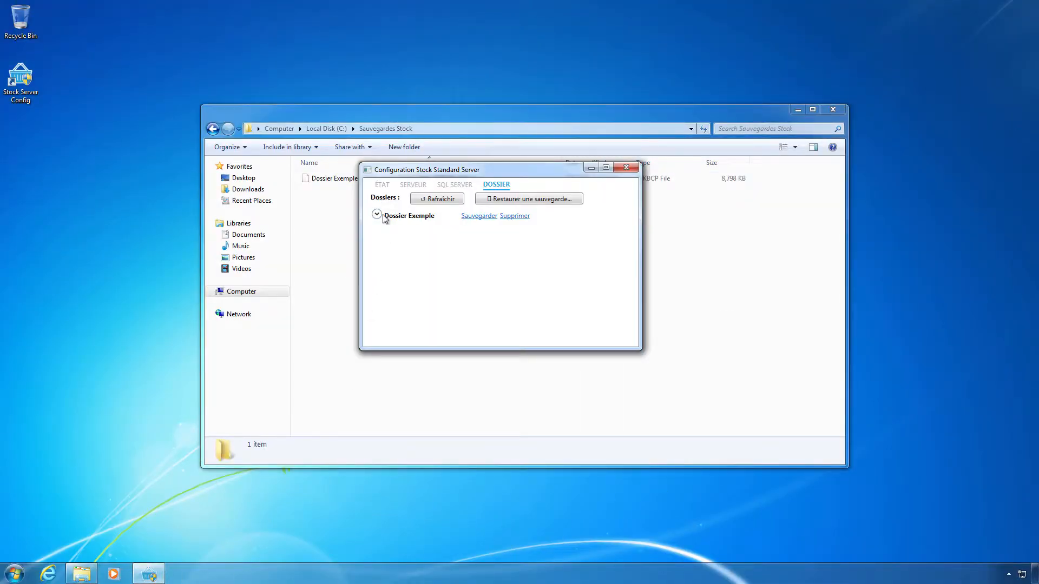
{"action": "left_click", "coordinate": [479, 216]}
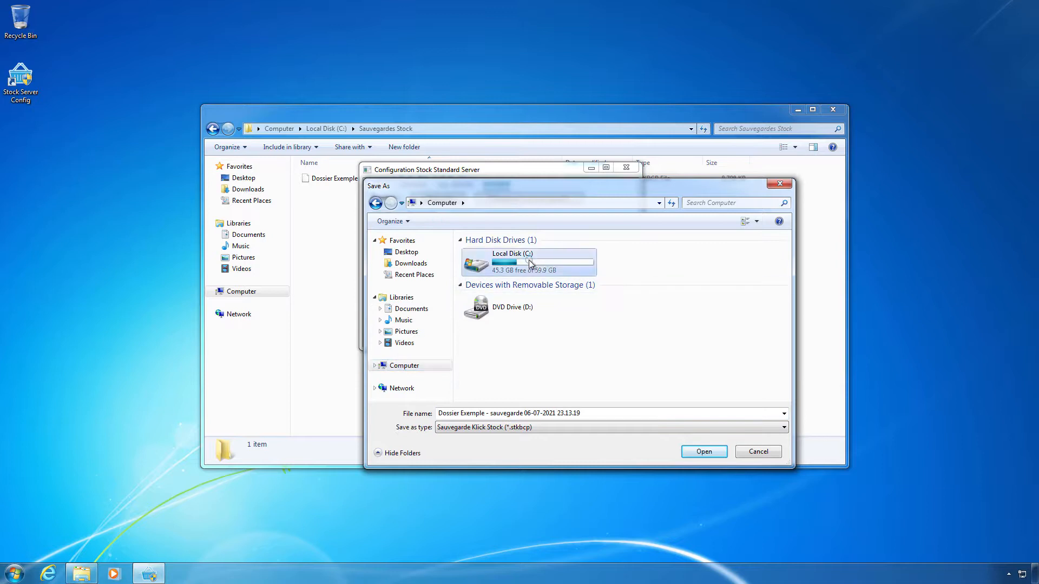
{"action": "double_click", "coordinate": [500, 257]}
{"action": "double_click", "coordinate": [506, 287]}
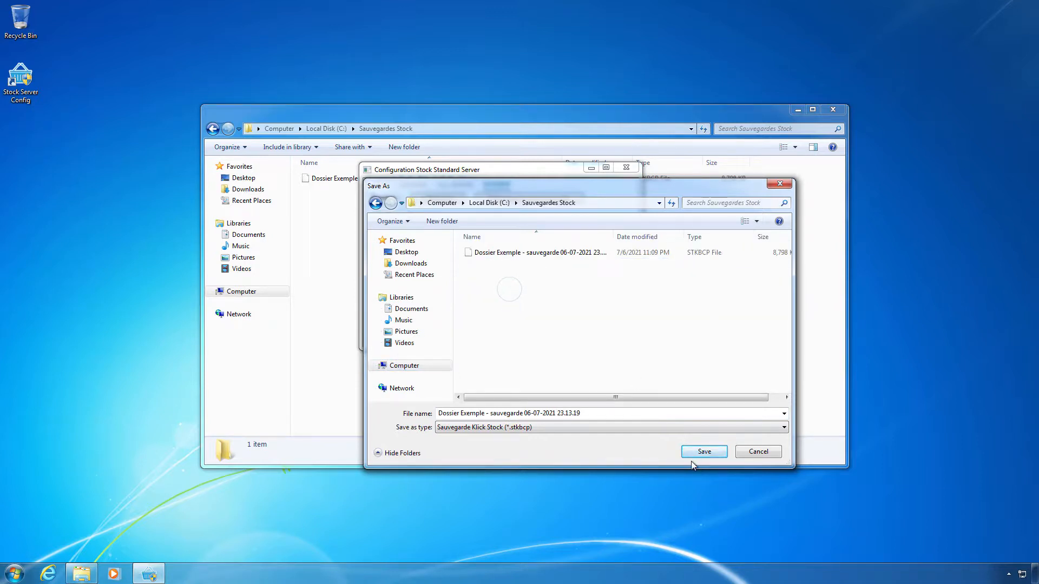
{"action": "left_click", "coordinate": [704, 452]}
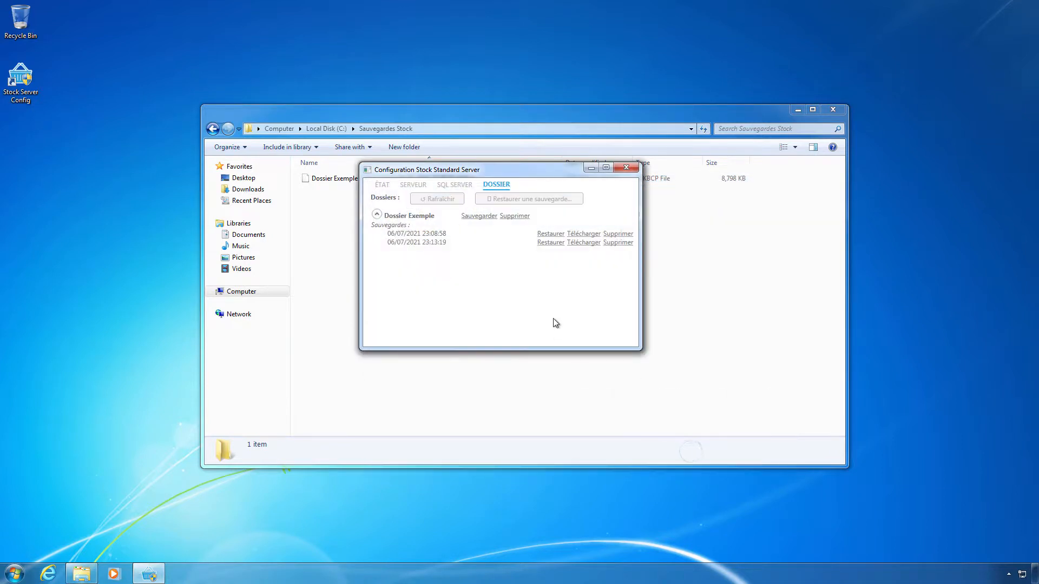
{"action": "left_click", "coordinate": [628, 167]}
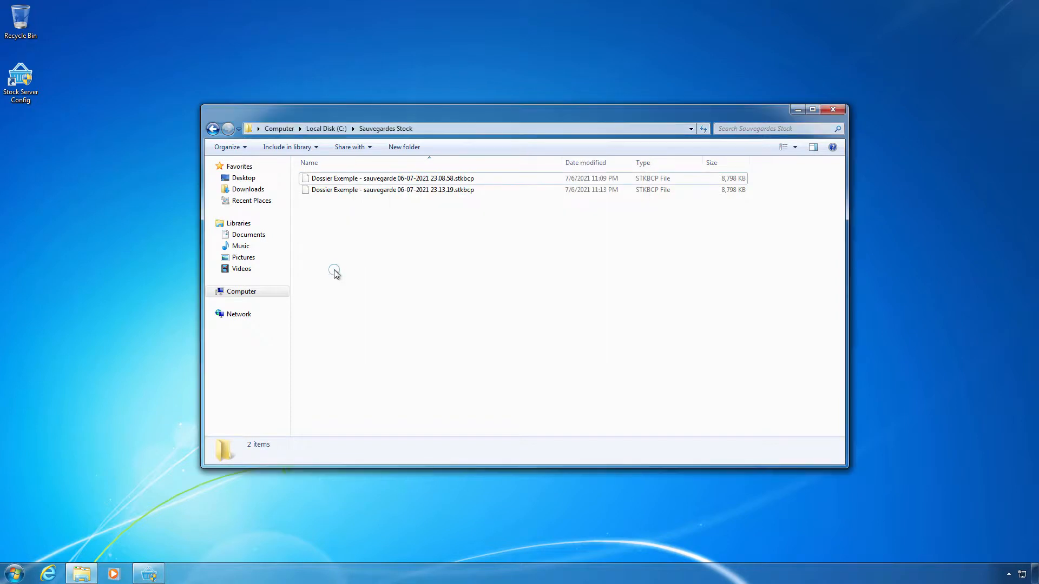
{"action": "left_click", "coordinate": [394, 193]}
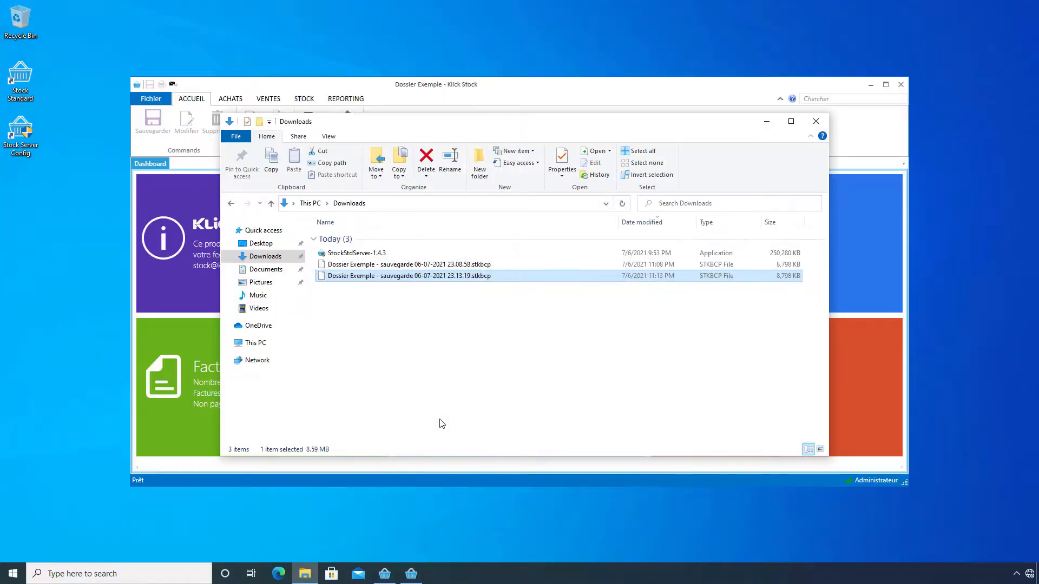
In the new server's configuration, restore the Dossier Exemple 23.13.19 backup, overwriting the existing Dossier Exemple database.
{"action": "left_click", "coordinate": [411, 574]}
{"action": "left_click", "coordinate": [441, 328]}
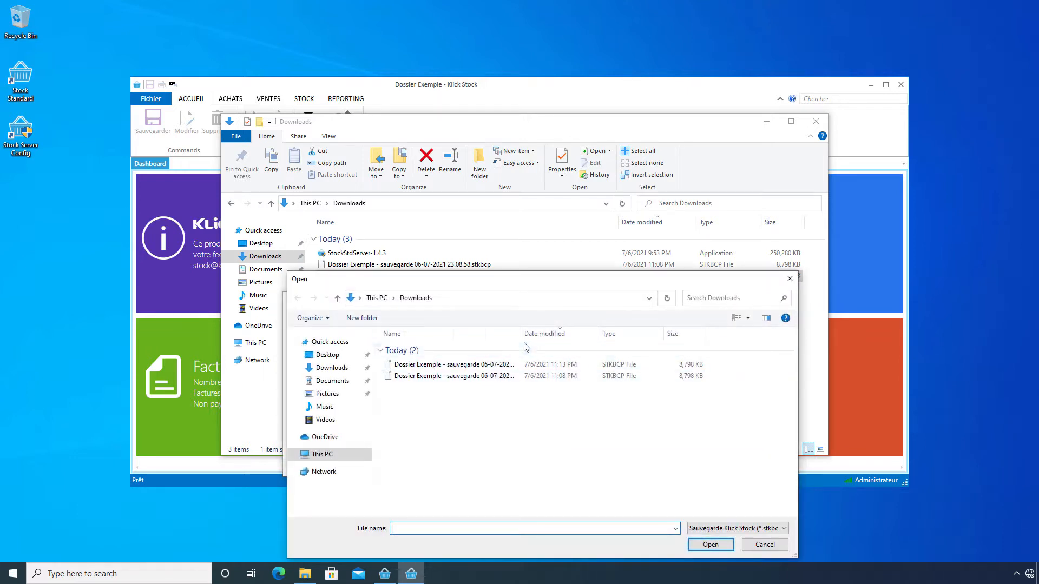
{"action": "left_click_drag", "start_coordinate": [522, 333], "coordinate": [642, 332]}
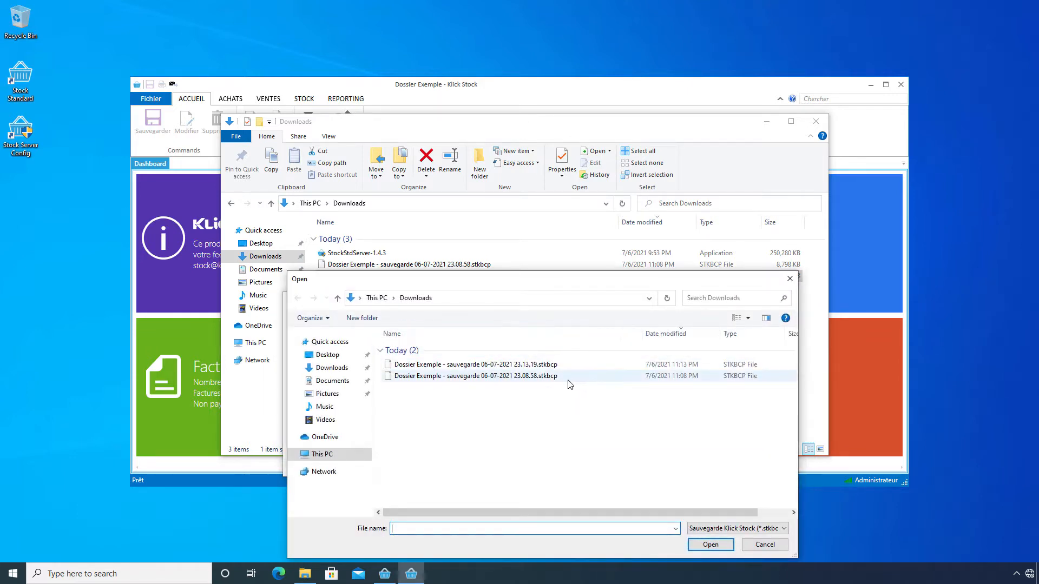
{"action": "double_click", "coordinate": [531, 364]}
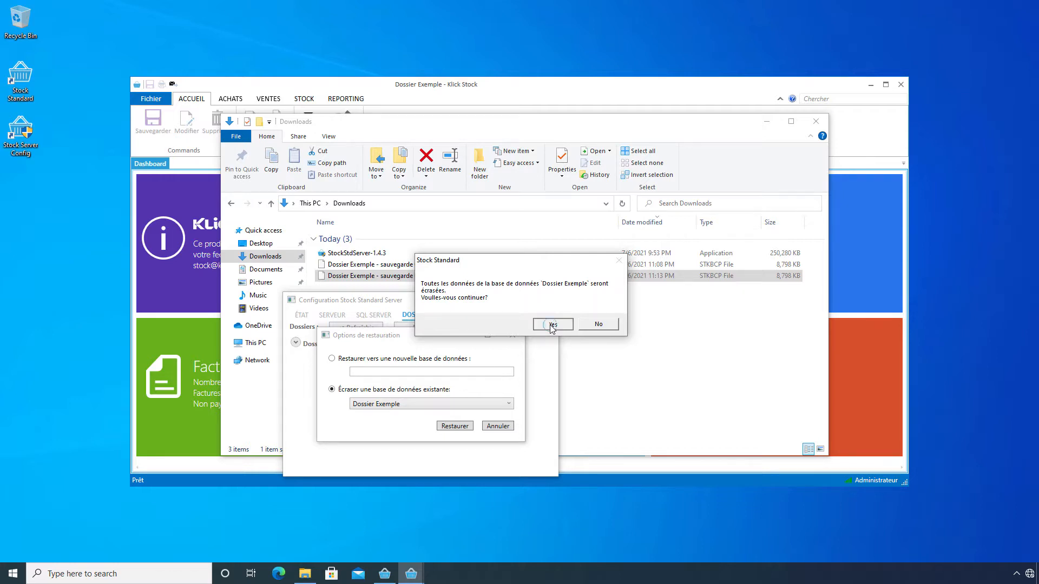
{"action": "left_click", "coordinate": [551, 324]}
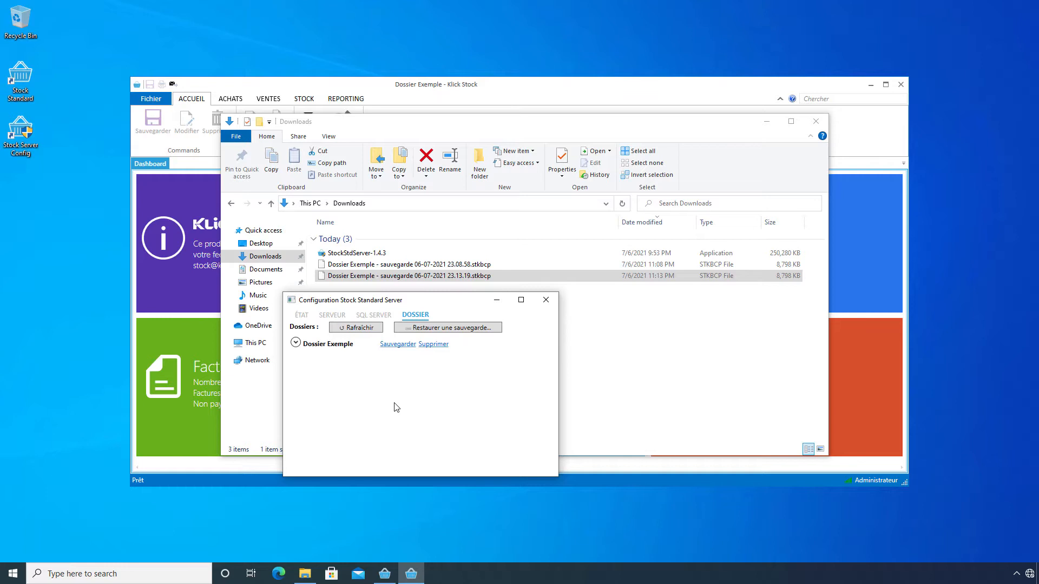
Return to Klick Stock, cancel the reconnection to the server, accept losing unsaved changes and dismiss the connection error.
{"action": "left_click", "coordinate": [309, 87]}
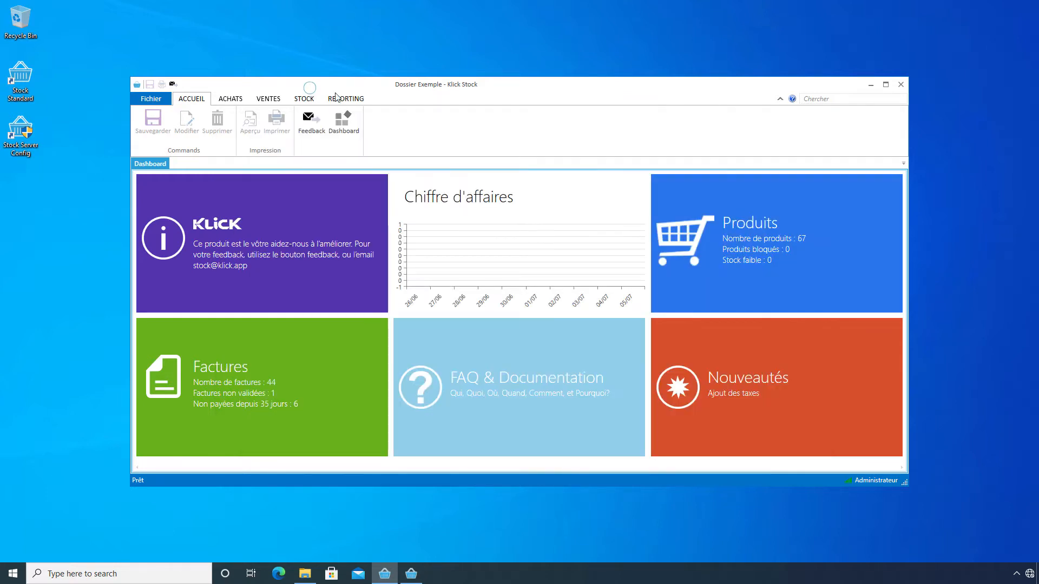
{"action": "left_click", "coordinate": [268, 98]}
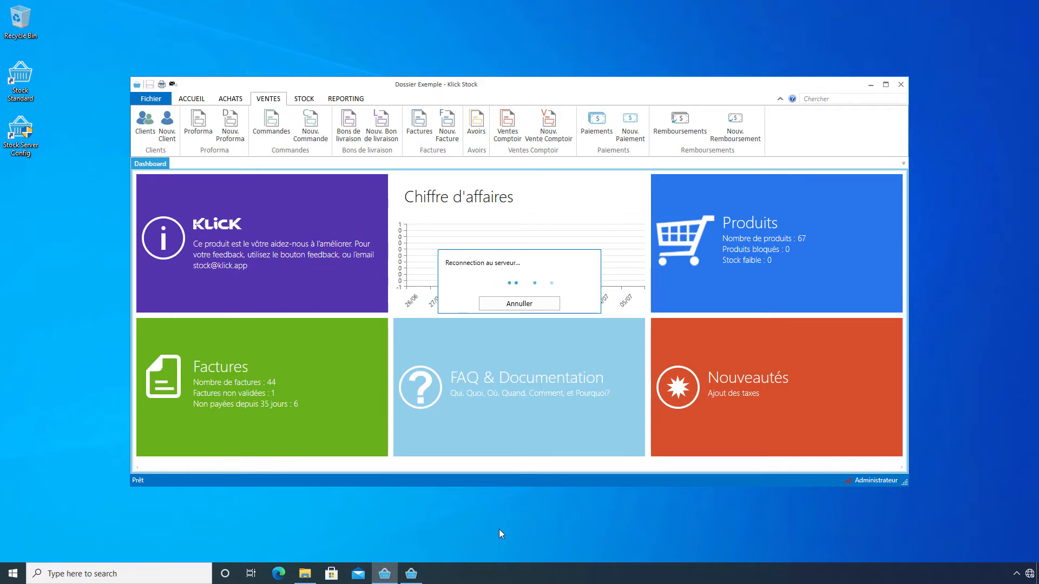
{"action": "left_click", "coordinate": [519, 304]}
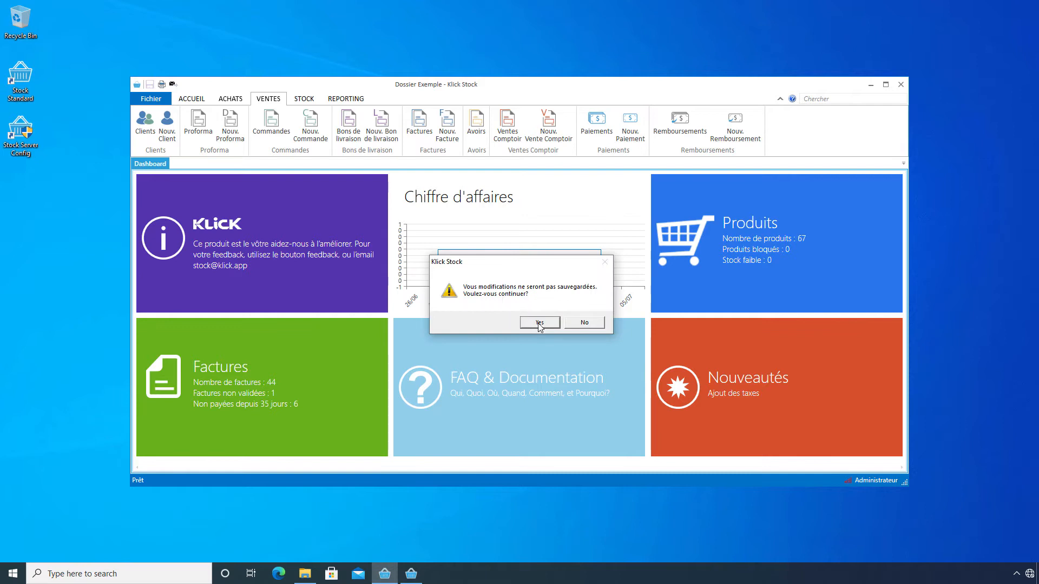
{"action": "left_click", "coordinate": [539, 323]}
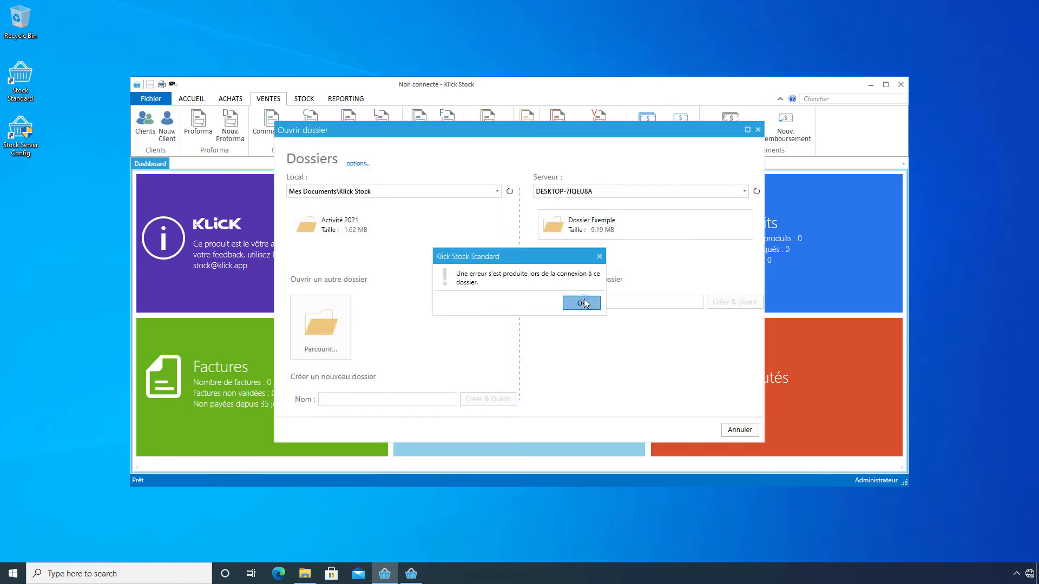
{"action": "left_click", "coordinate": [581, 301]}
Refresh the server list, select DESKTOP-7IQEU8A and reopen Dossier Exemple from it.
{"action": "left_click", "coordinate": [756, 191]}
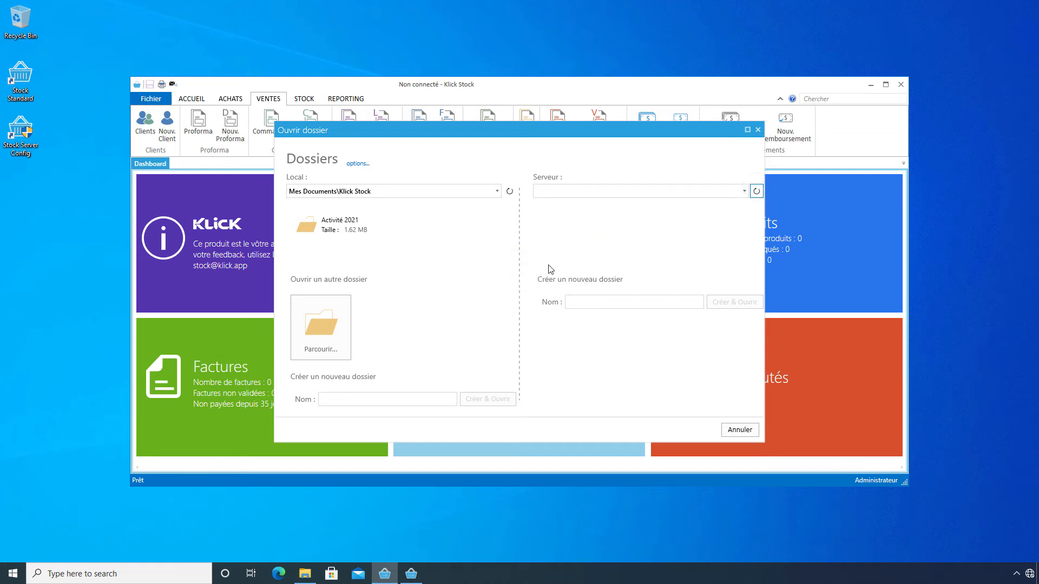
{"action": "left_click", "coordinate": [682, 192]}
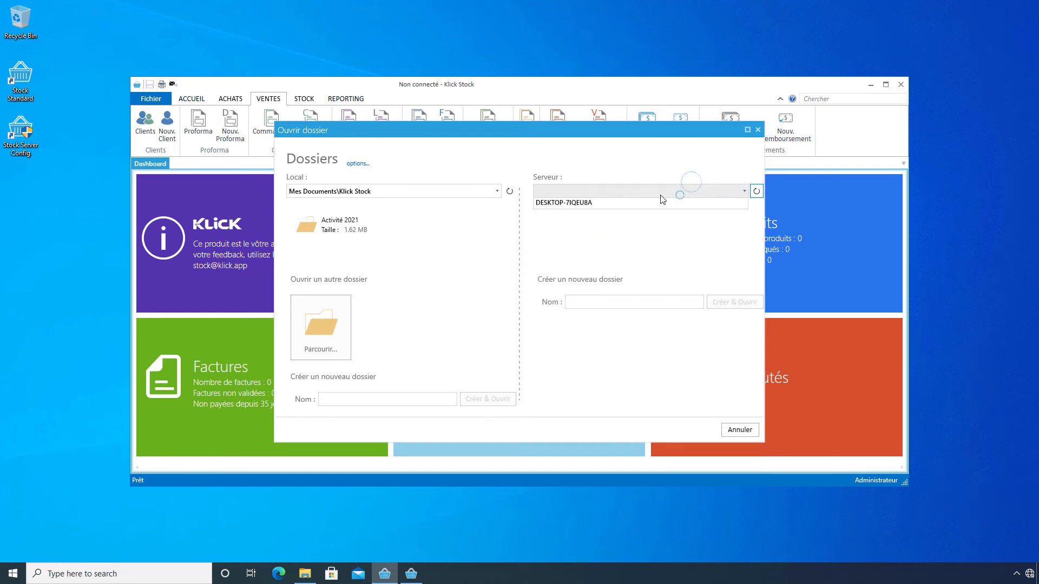
{"action": "left_click", "coordinate": [589, 207]}
{"action": "left_click", "coordinate": [578, 232]}
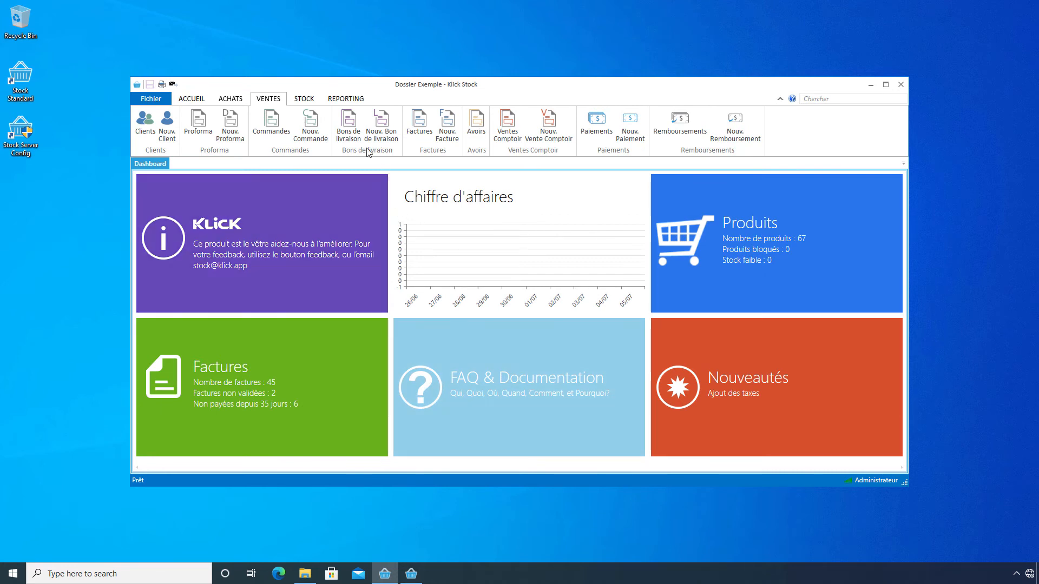
Display the client invoices list and open invoice FV0047/15 to check its contents.
{"action": "left_click", "coordinate": [419, 123]}
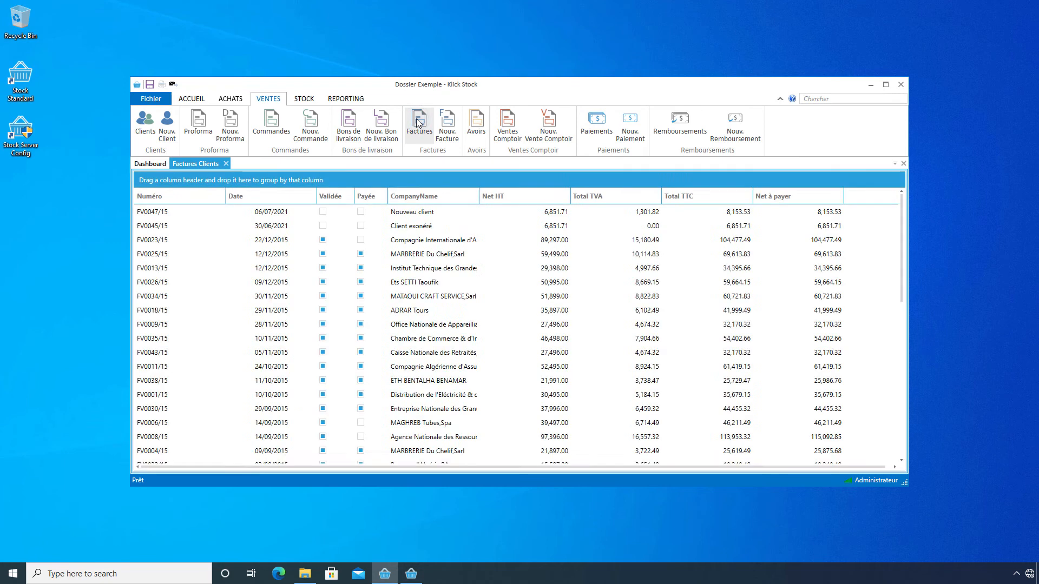
{"action": "left_click", "coordinate": [401, 217]}
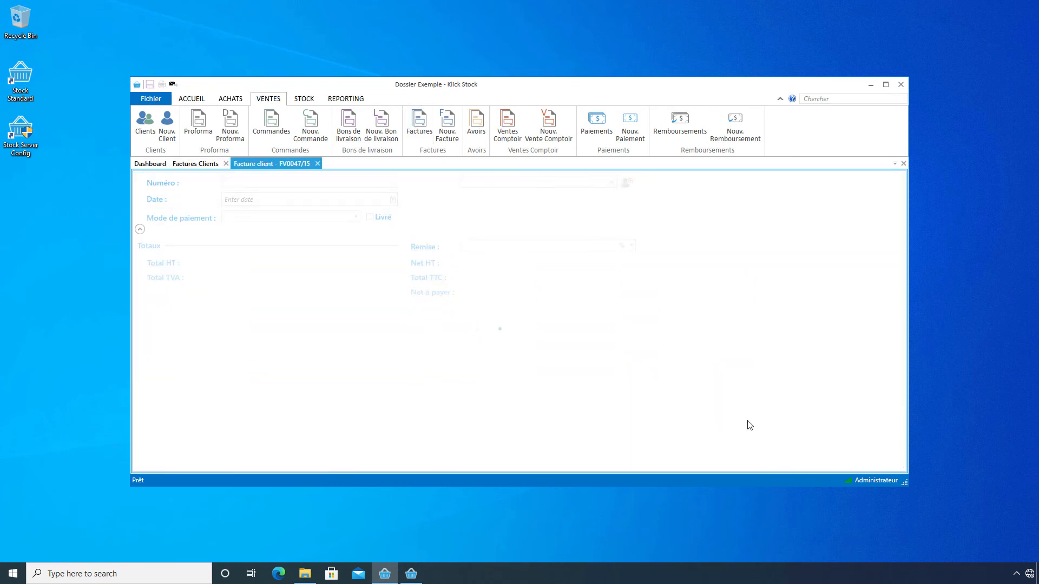